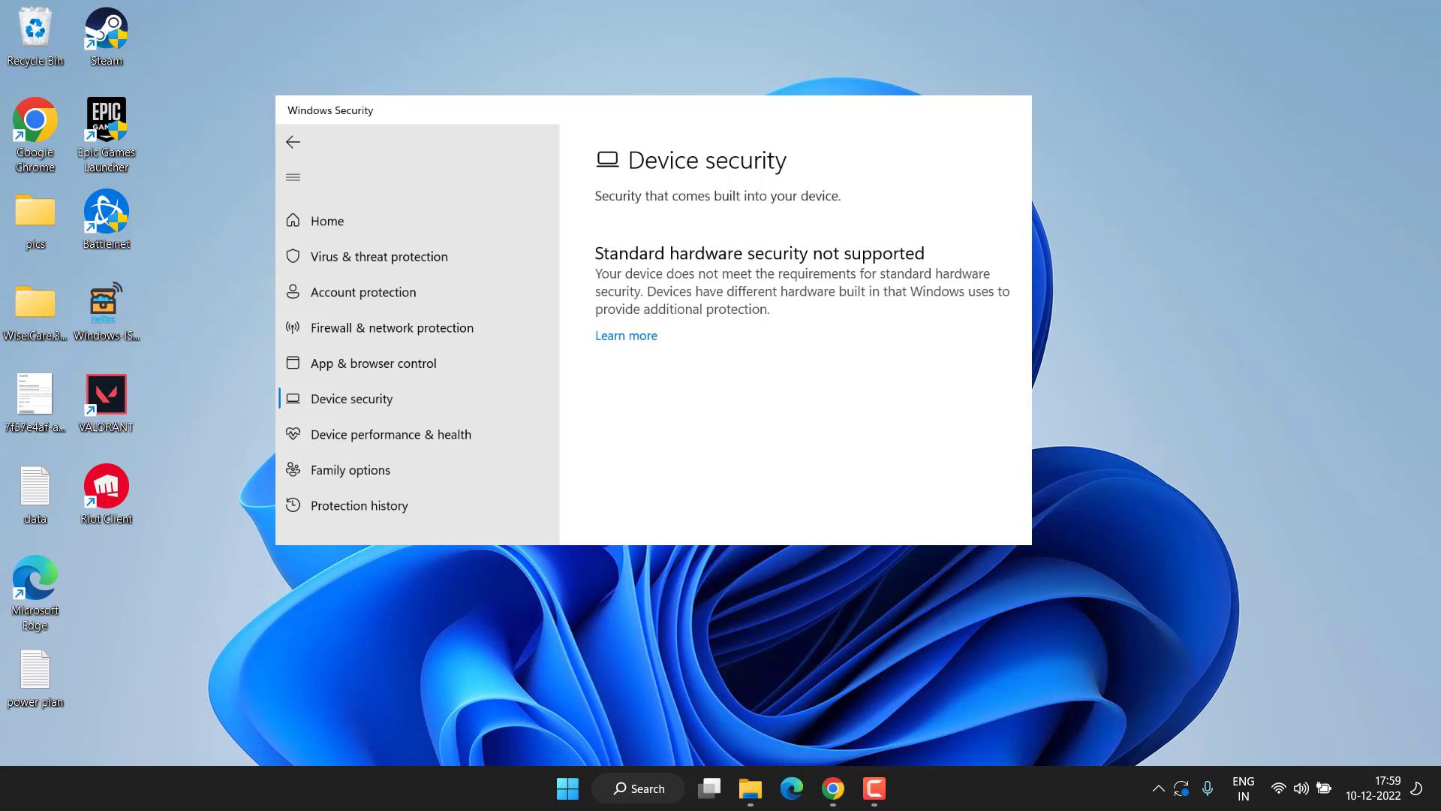
- Run msinfo32, verify Secure Boot State reads On, and close System Information
right_click(568, 789)
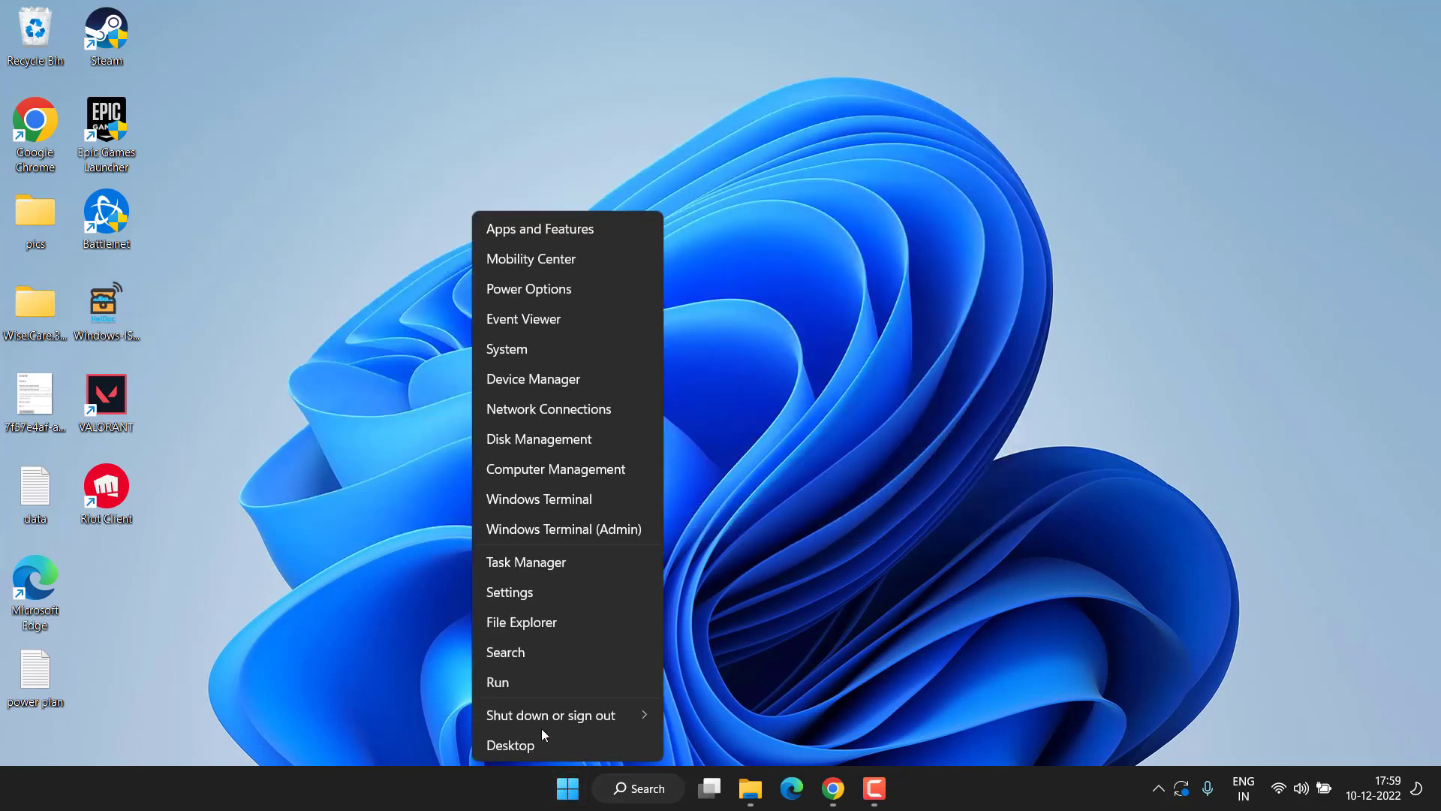
click(518, 683)
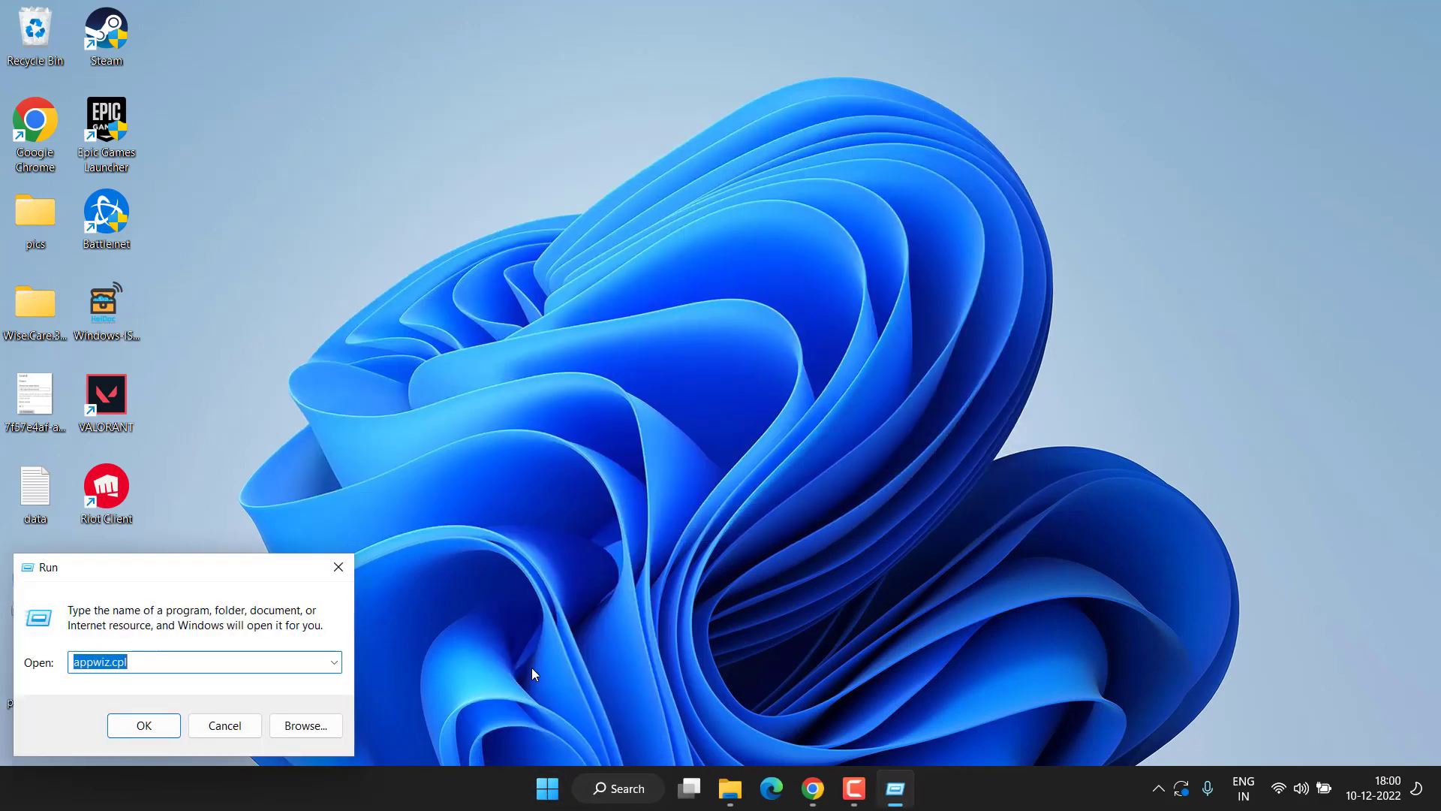
text(msinf)
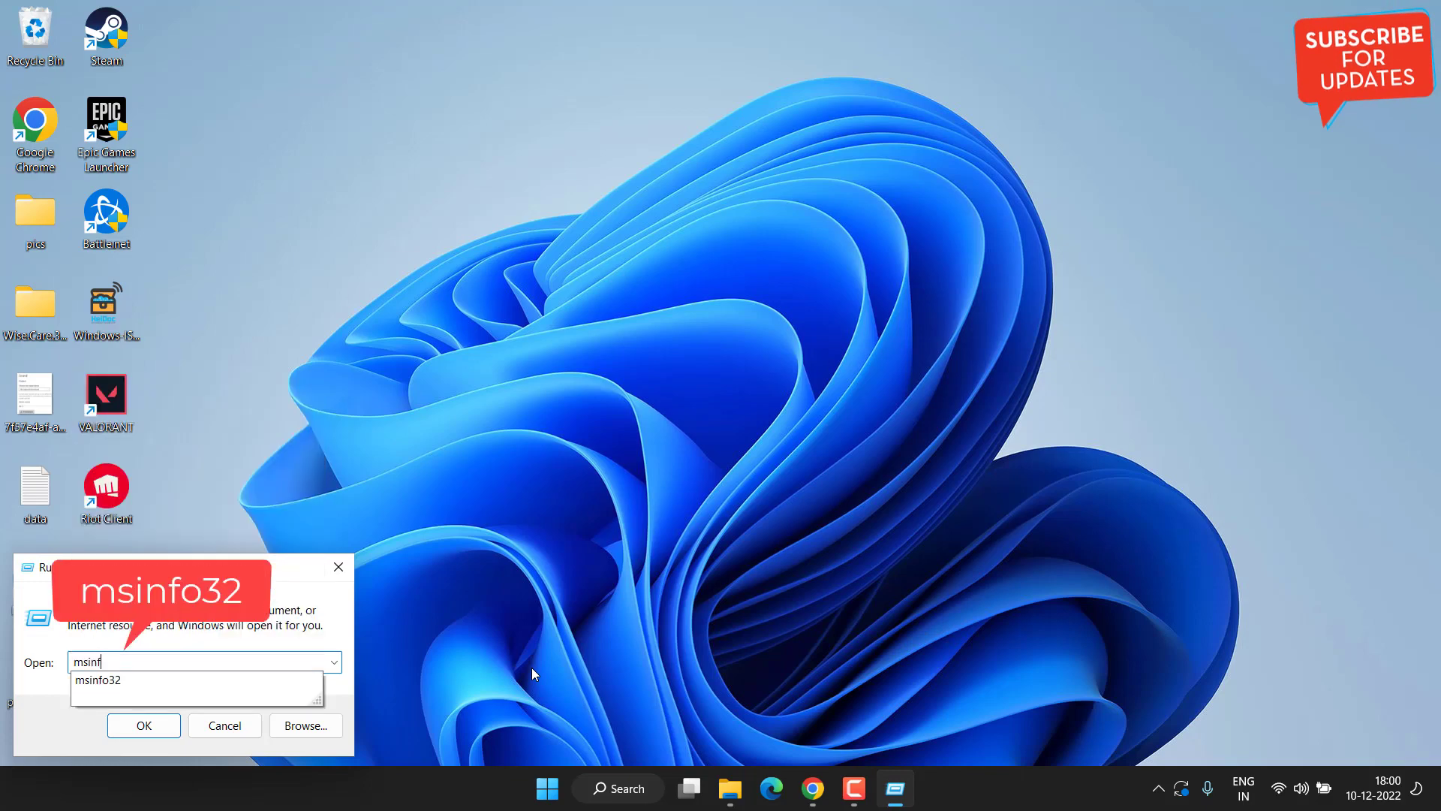
text(o32)
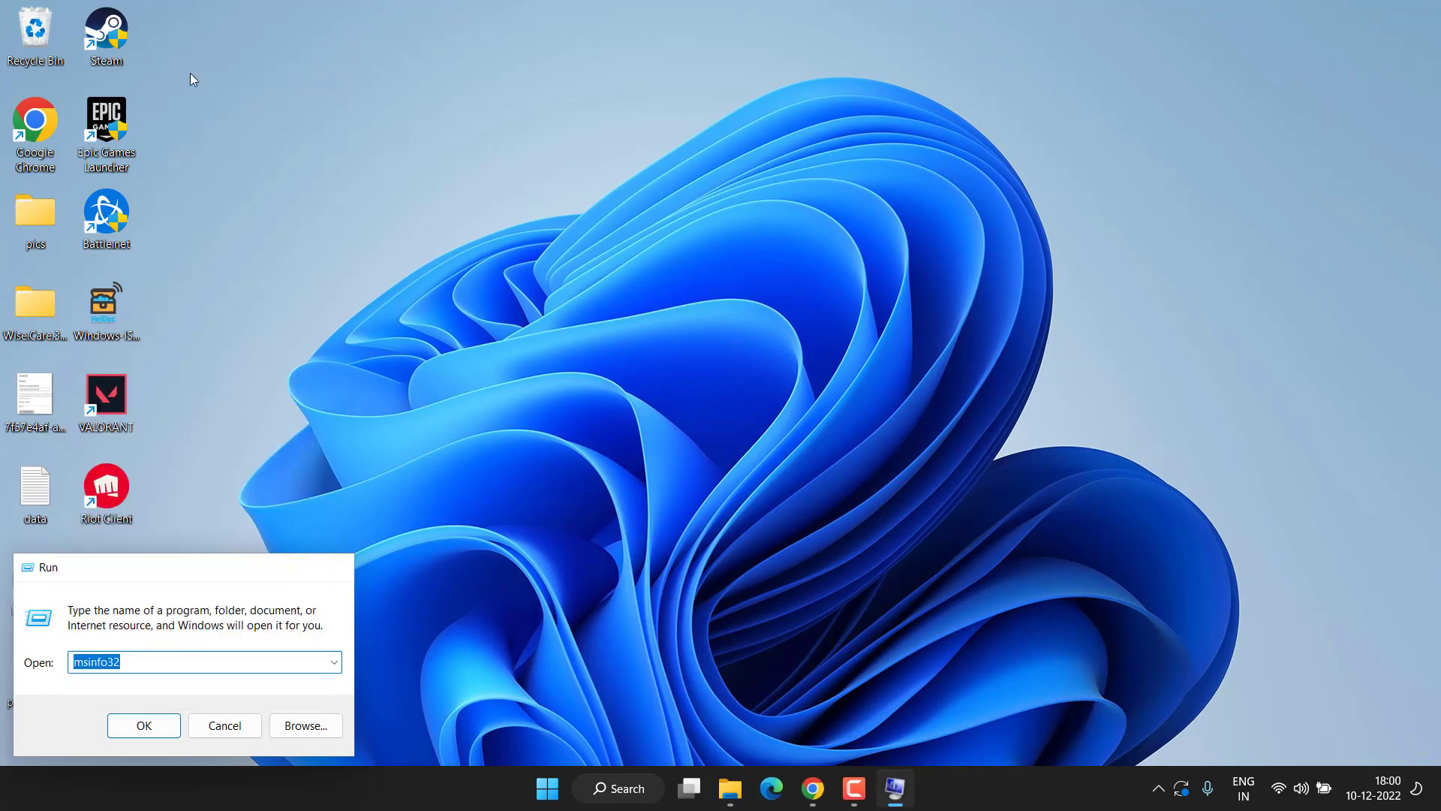
key(Return)
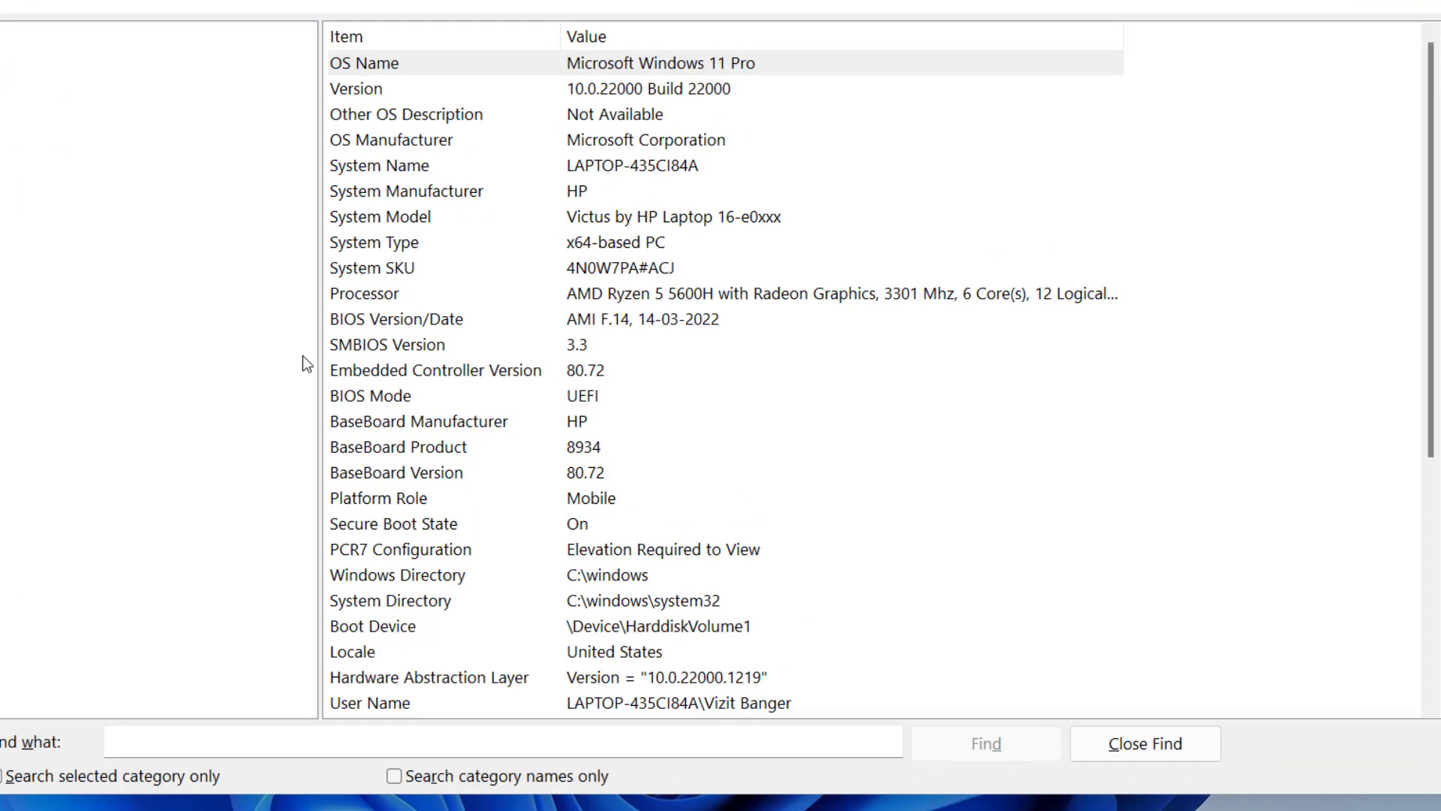
click(576, 496)
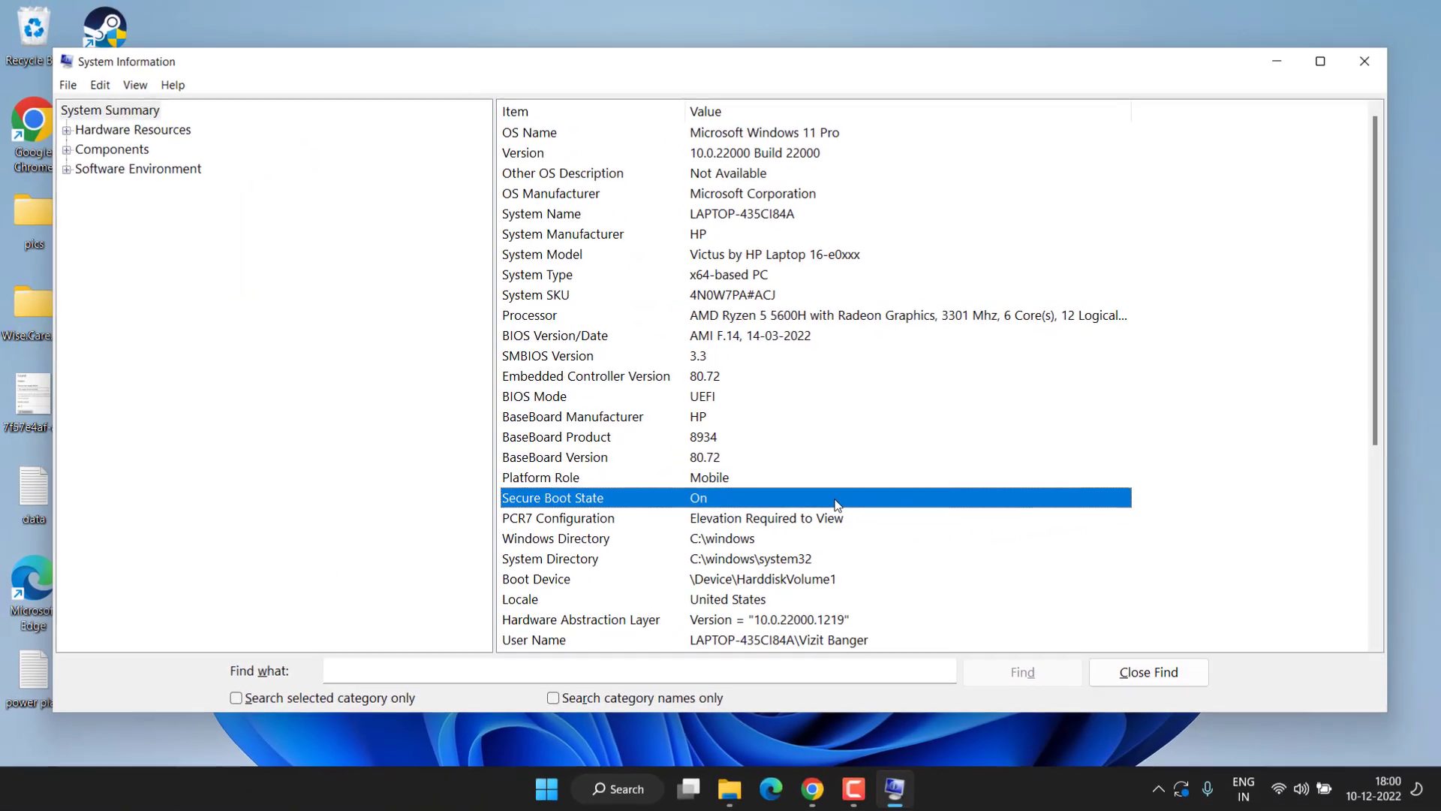
click(1364, 61)
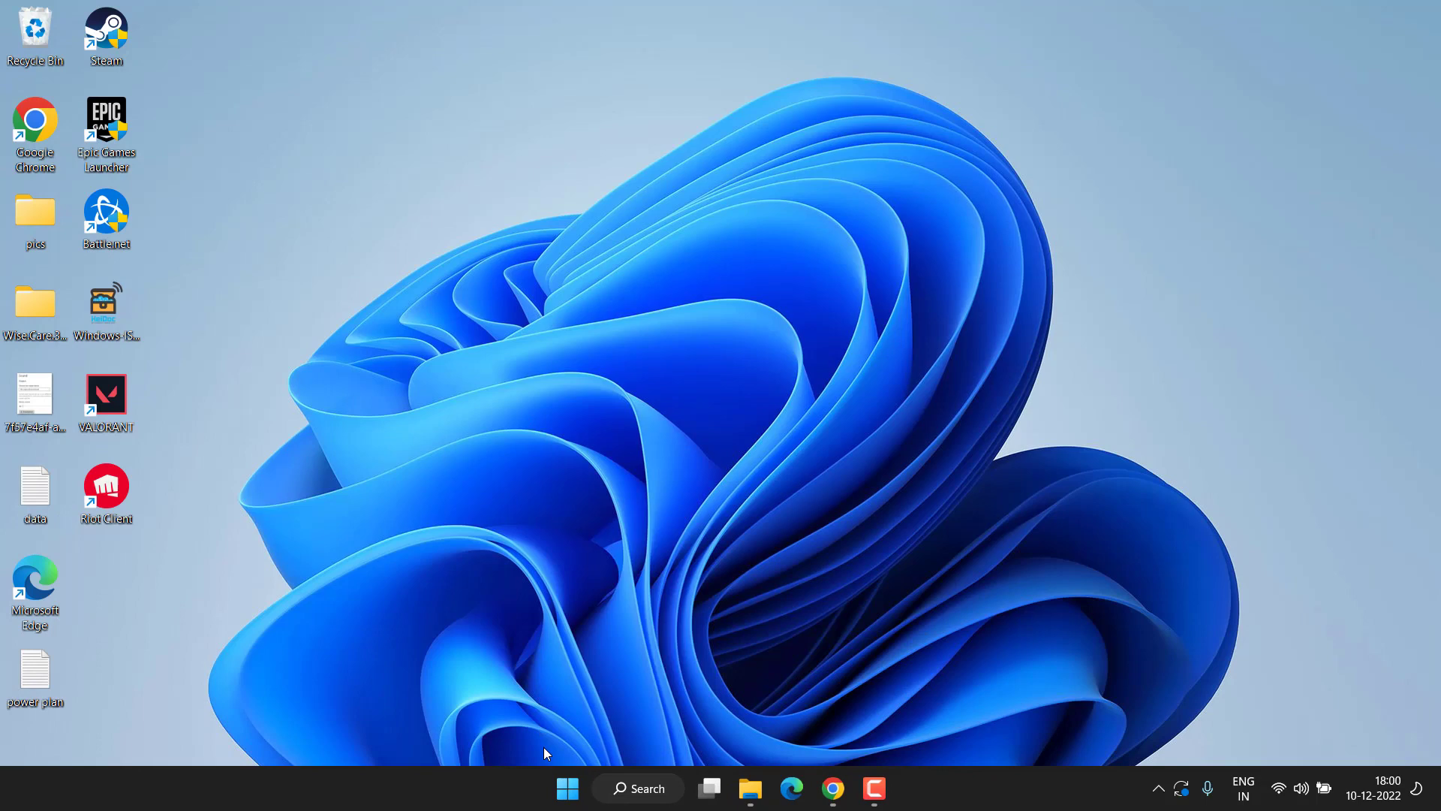
- Launch the Local Group Policy Editor by running gpedit.msc
right_click(566, 795)
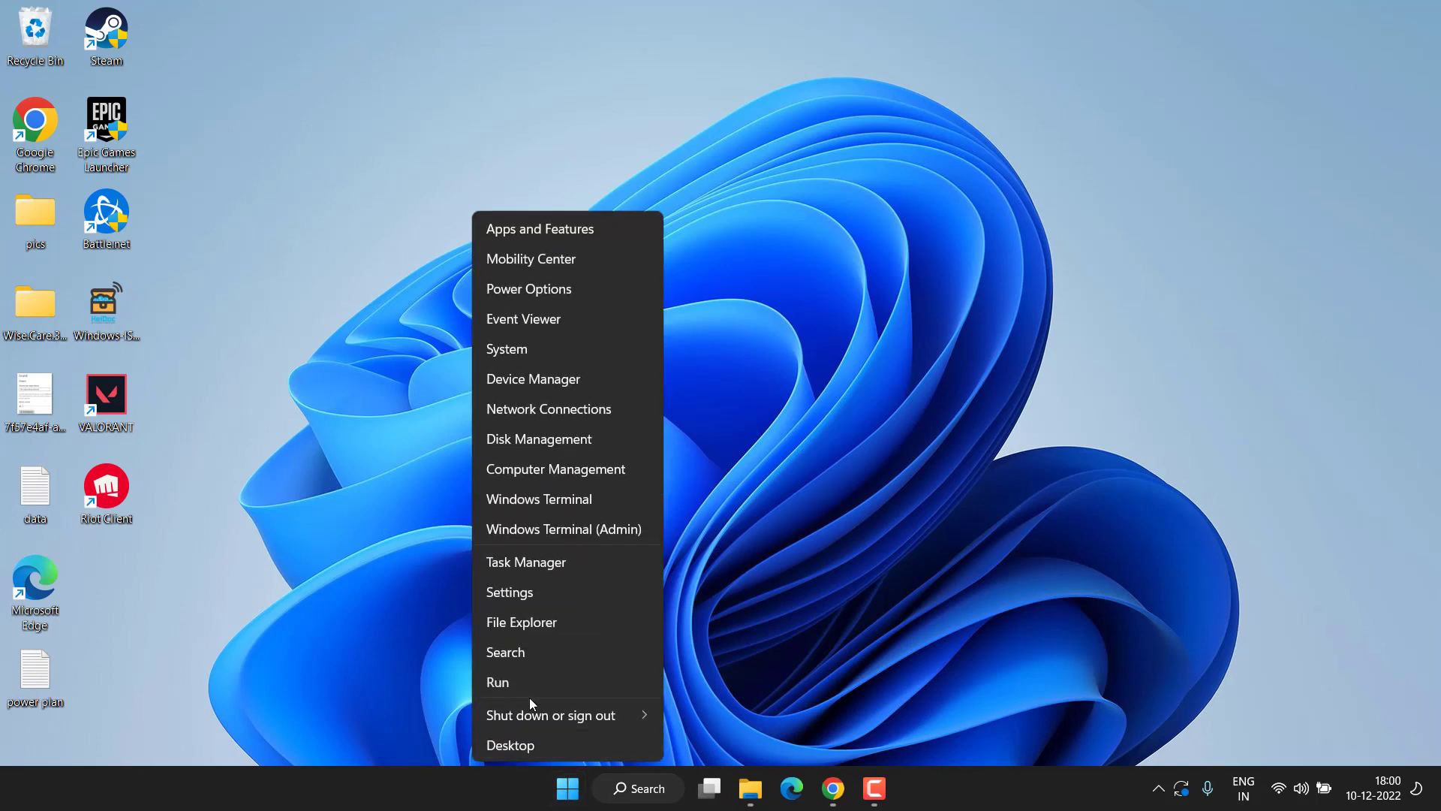
click(512, 683)
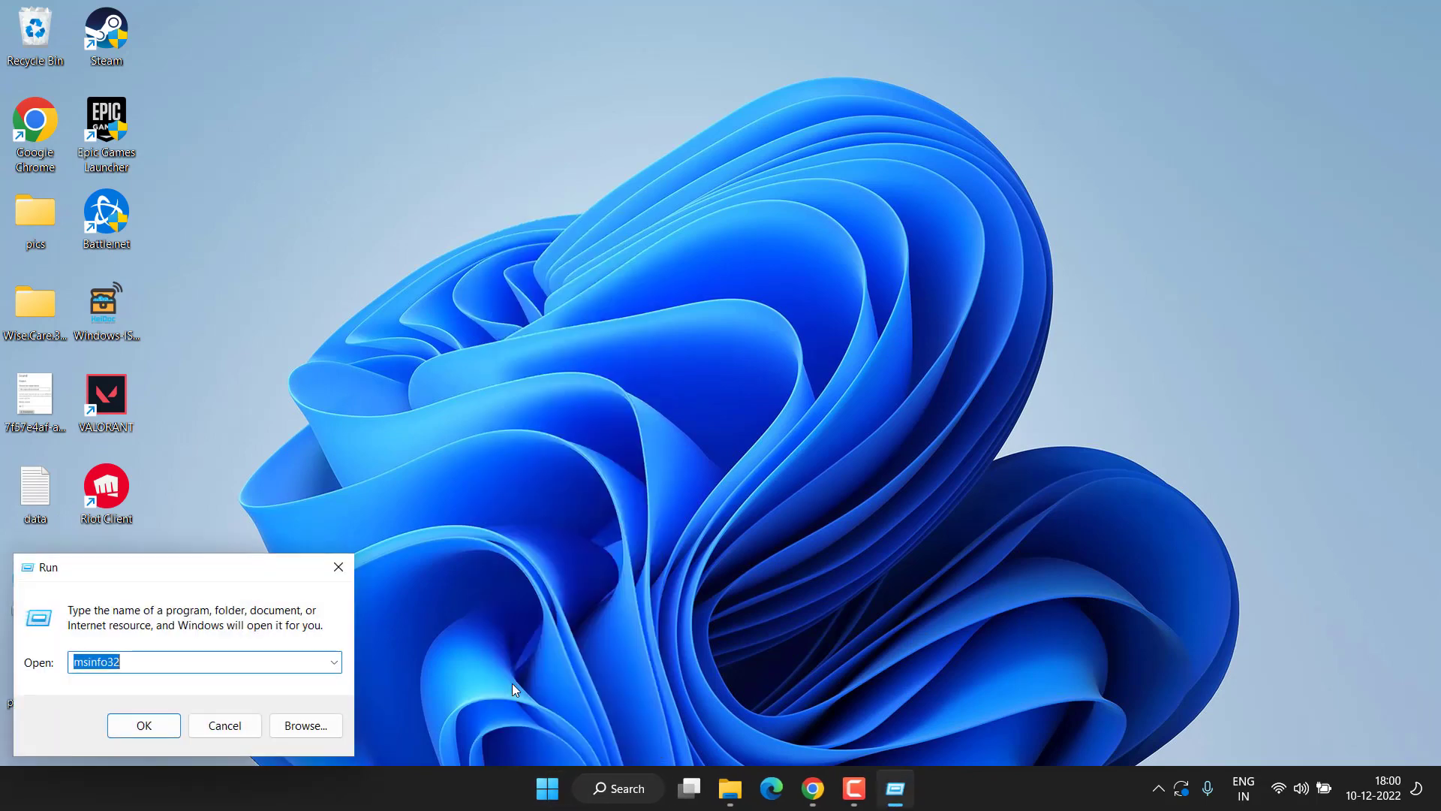
text(gpedo)
key(BackSpace)
text(i)
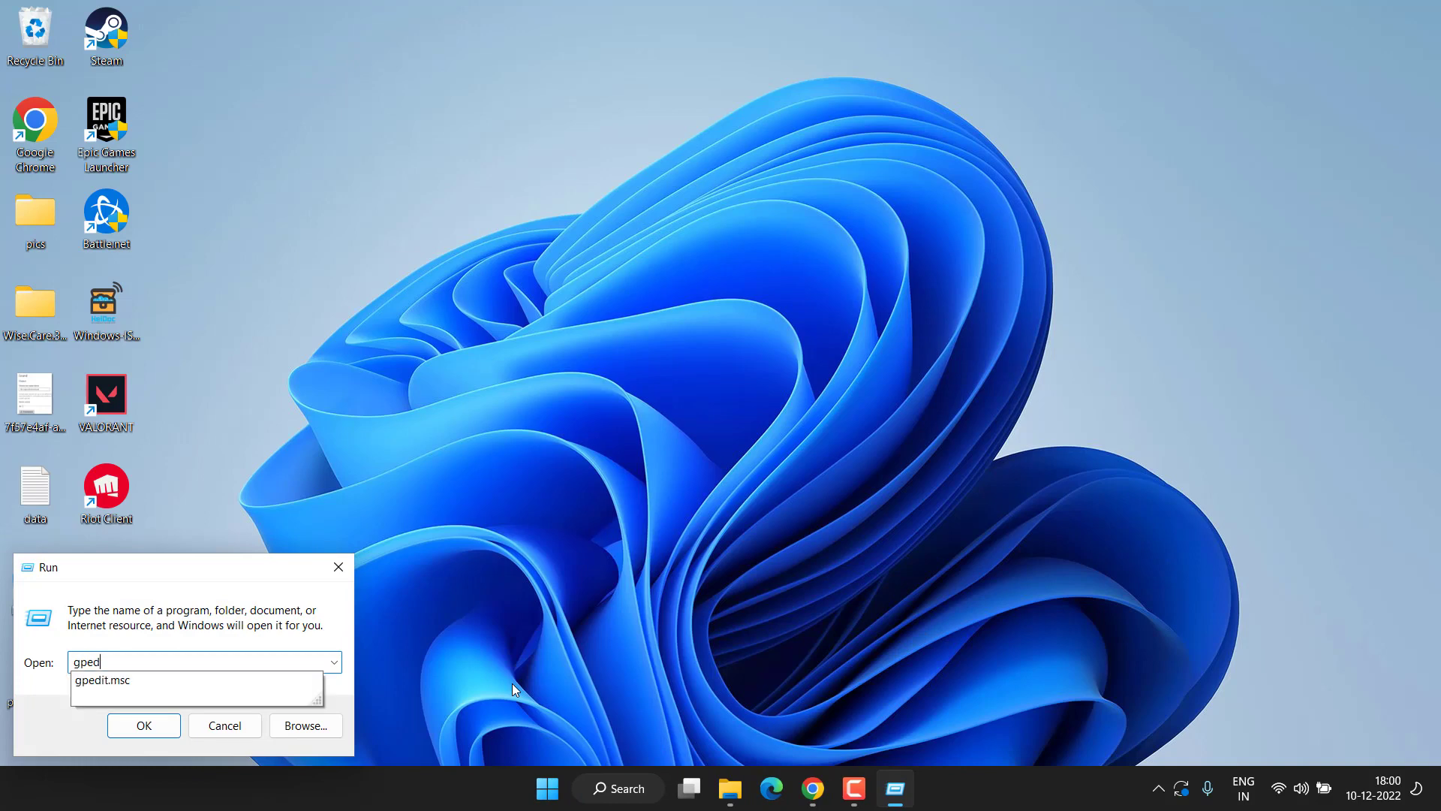
key(Down)
key(Return)
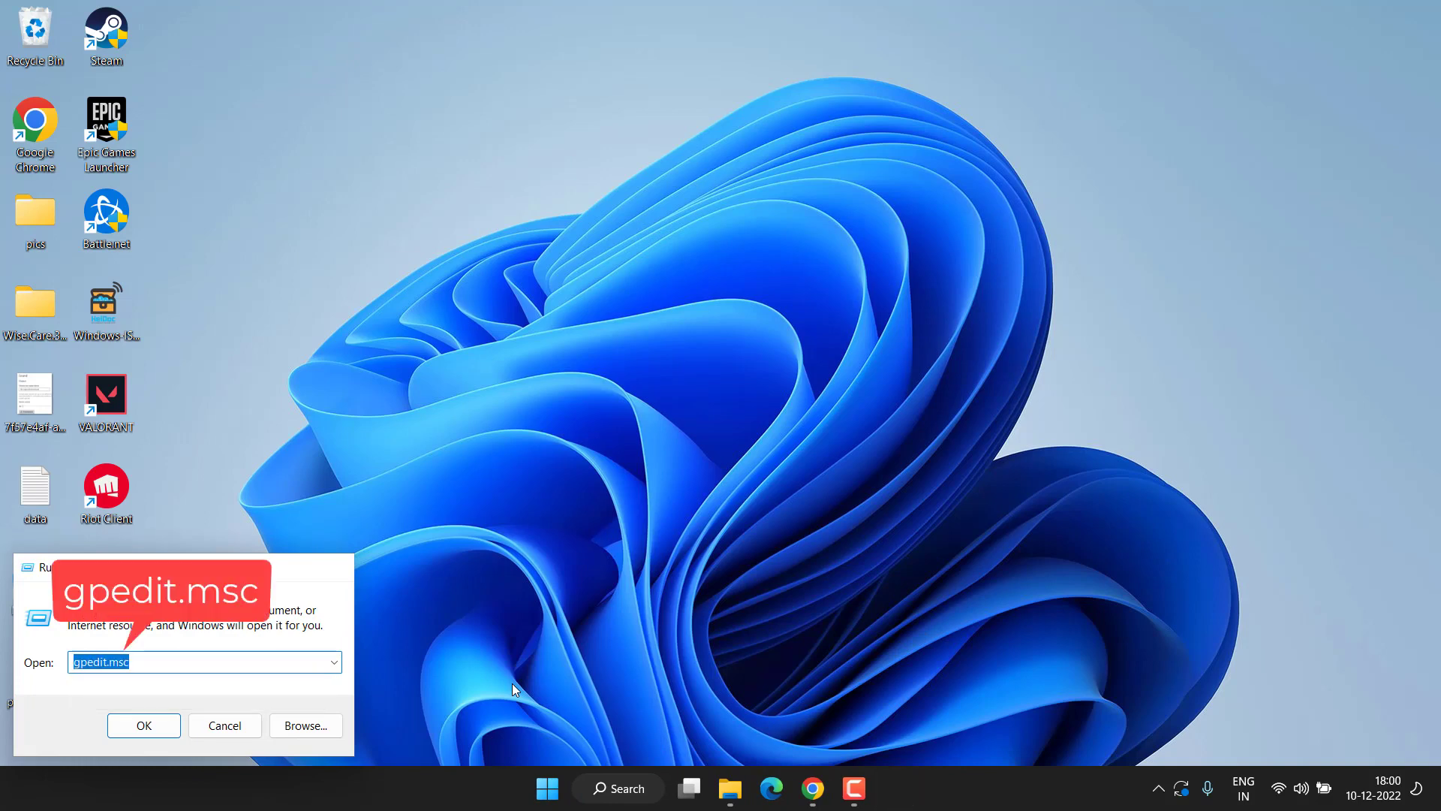
key(Return)
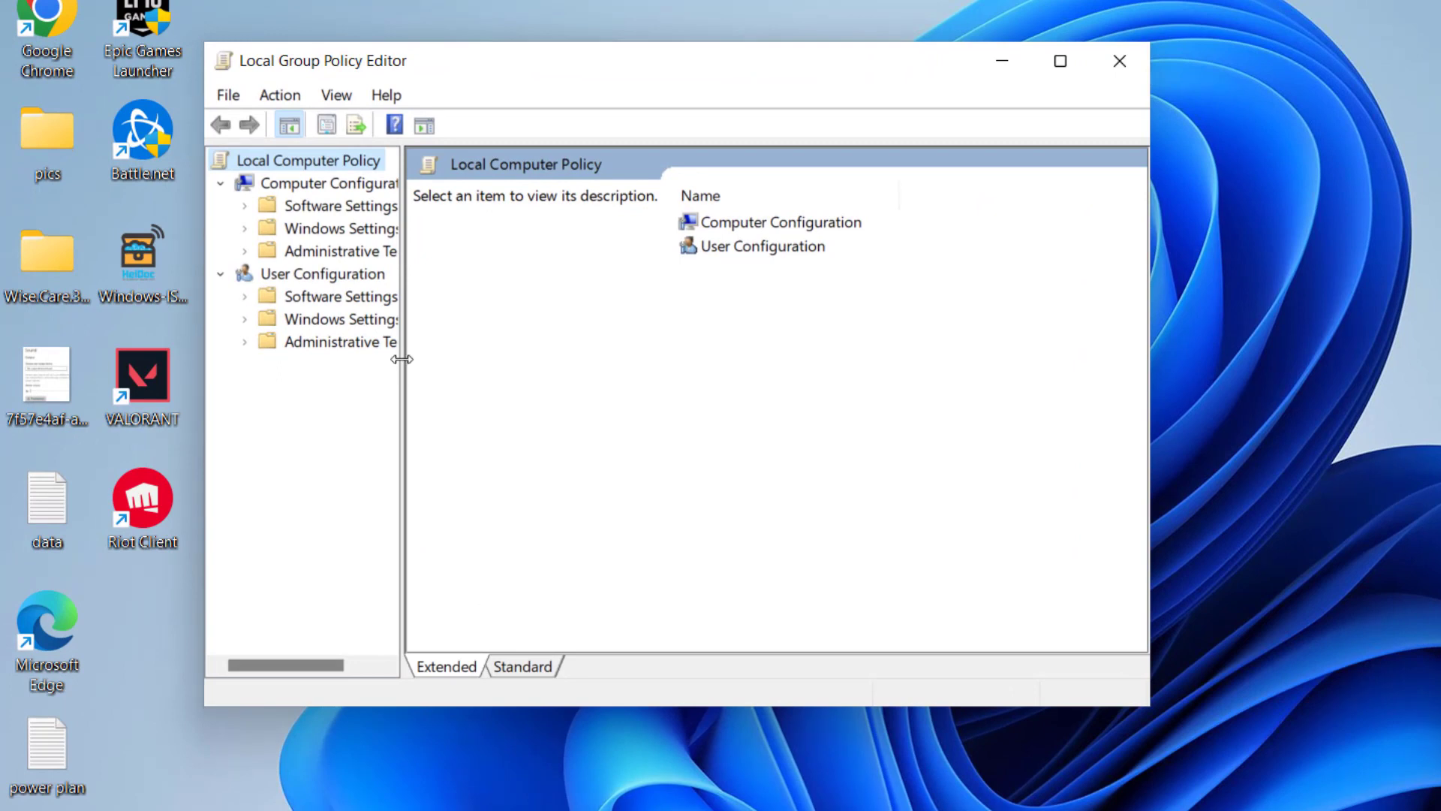
- Browse to Administrative Templates > System > Device Guard and select Turn On Virtualization Based Security
drag(402, 359, 507, 376)
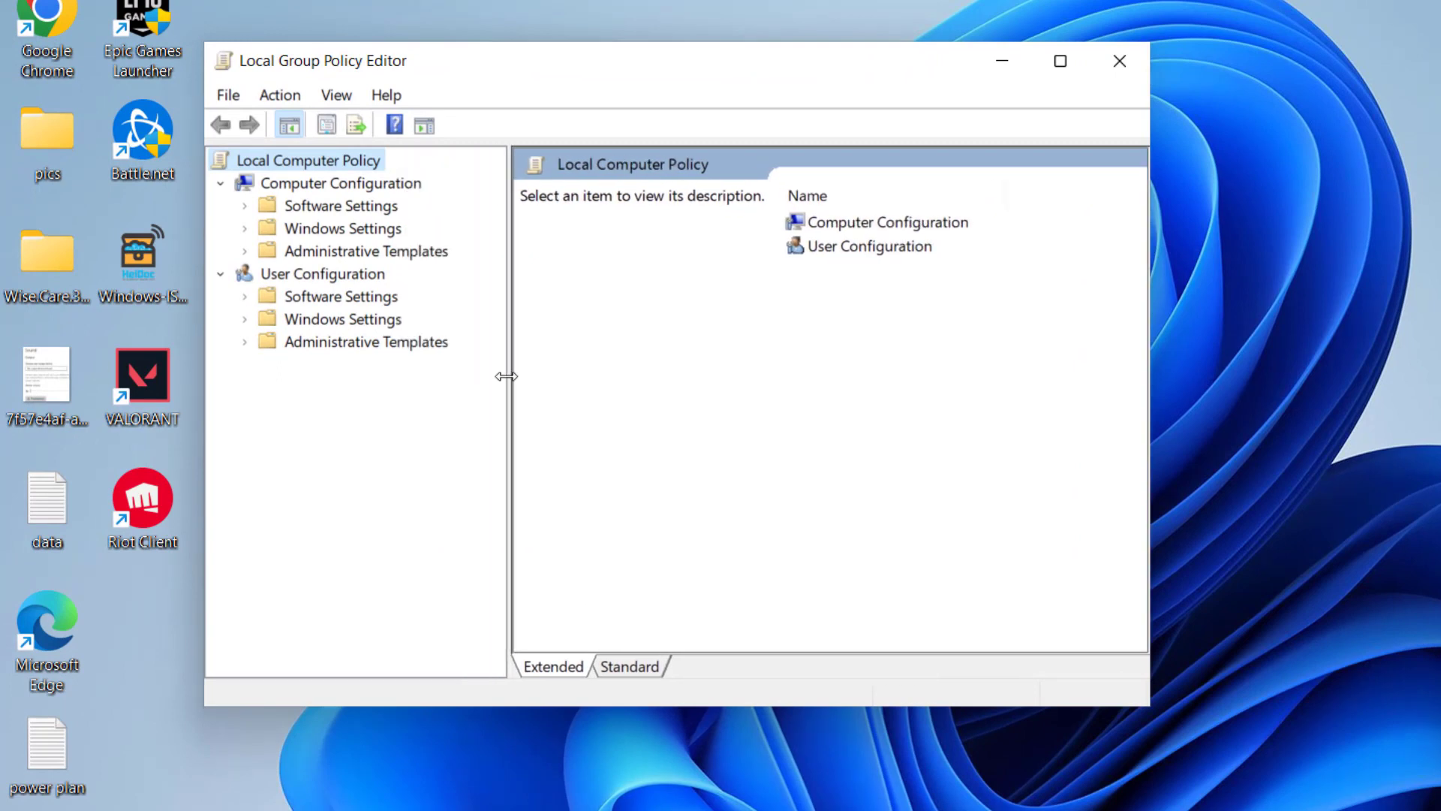
click(357, 186)
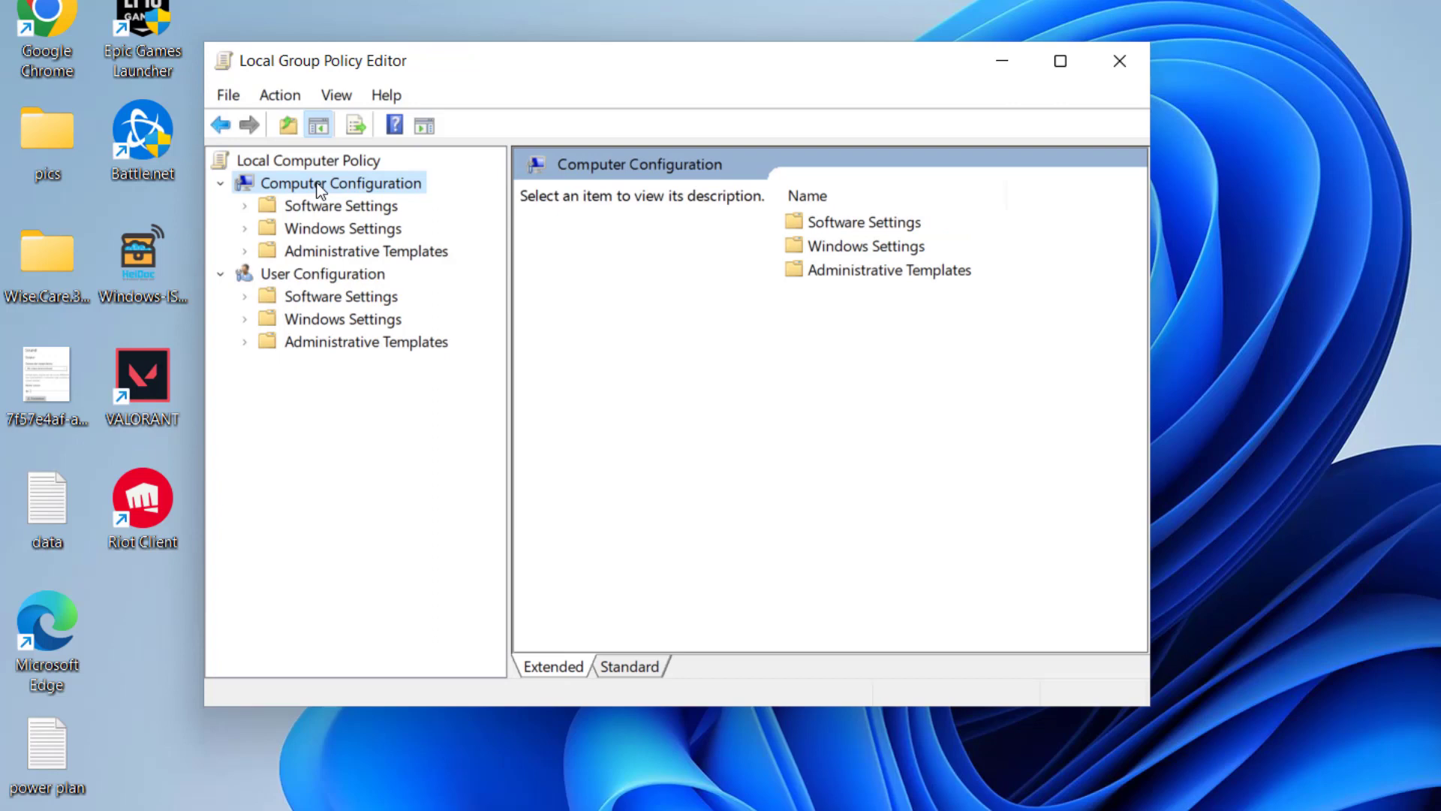
click(375, 253)
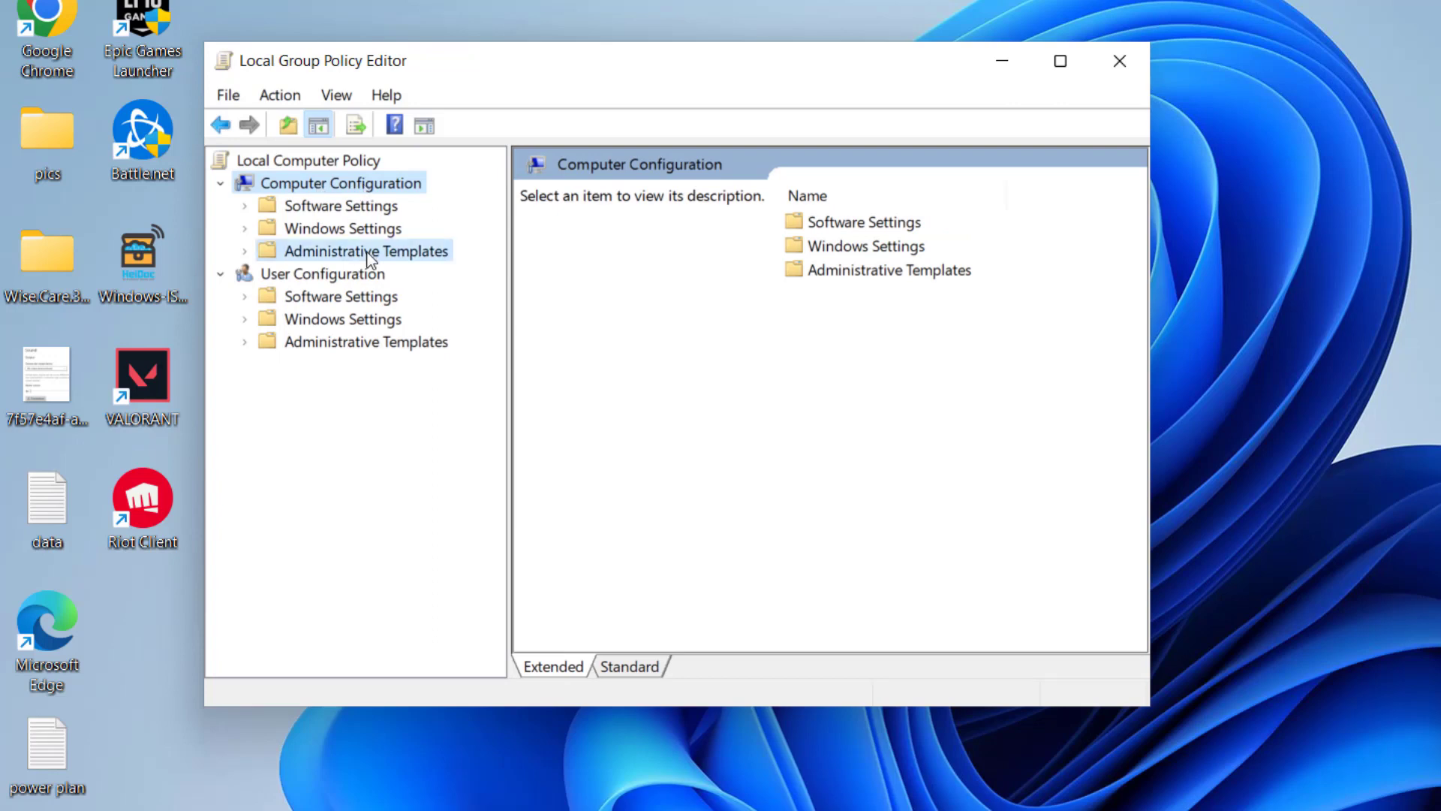
click(244, 252)
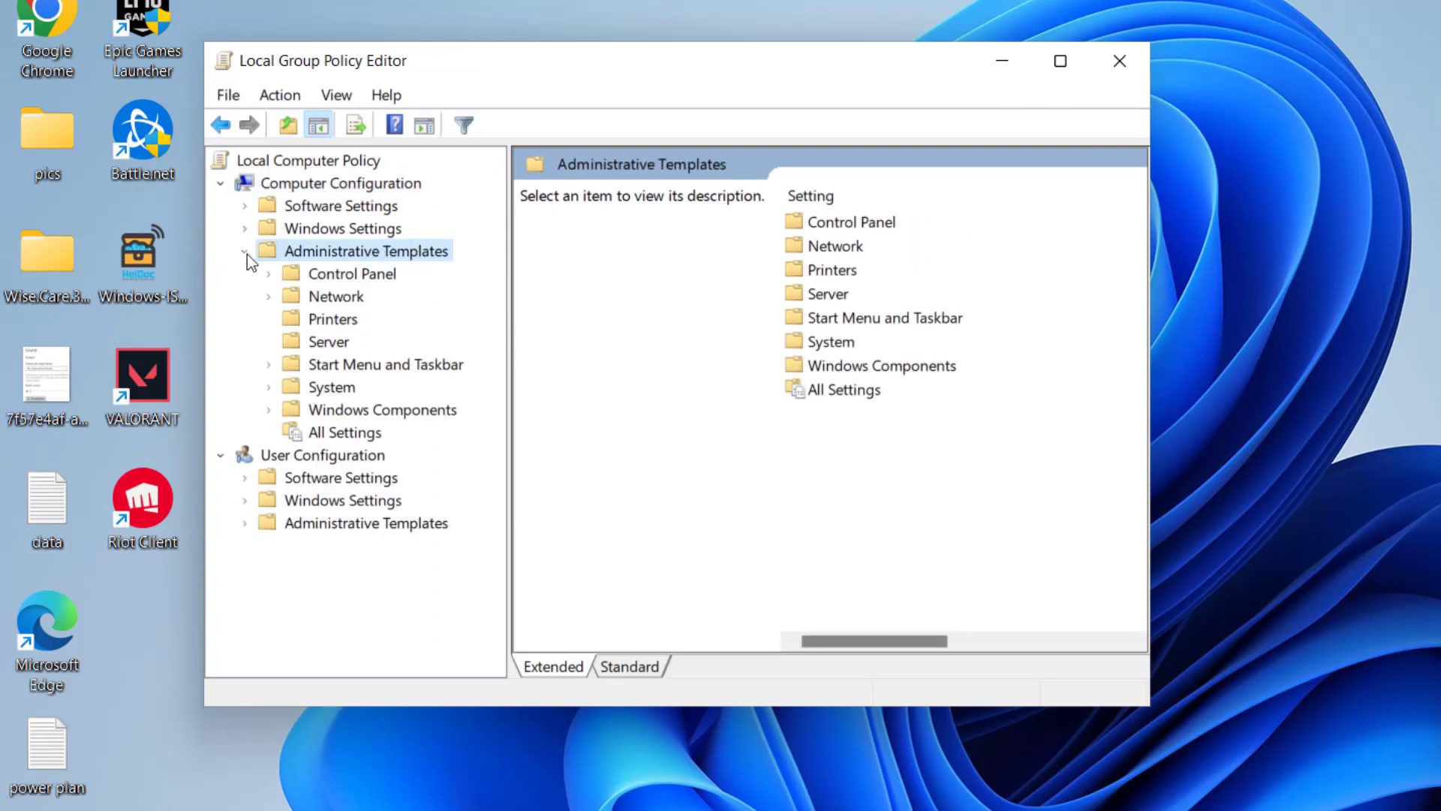
click(327, 386)
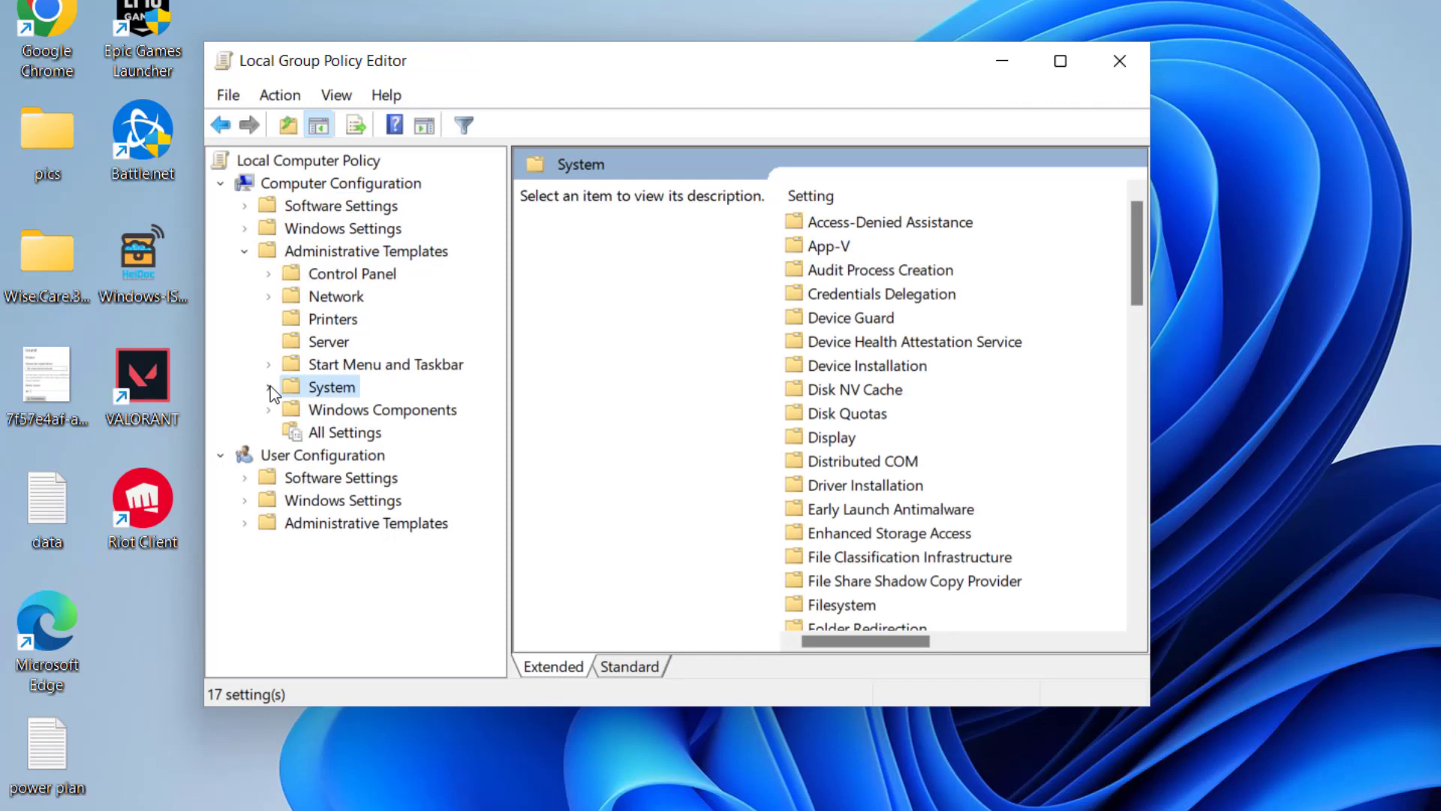
click(270, 386)
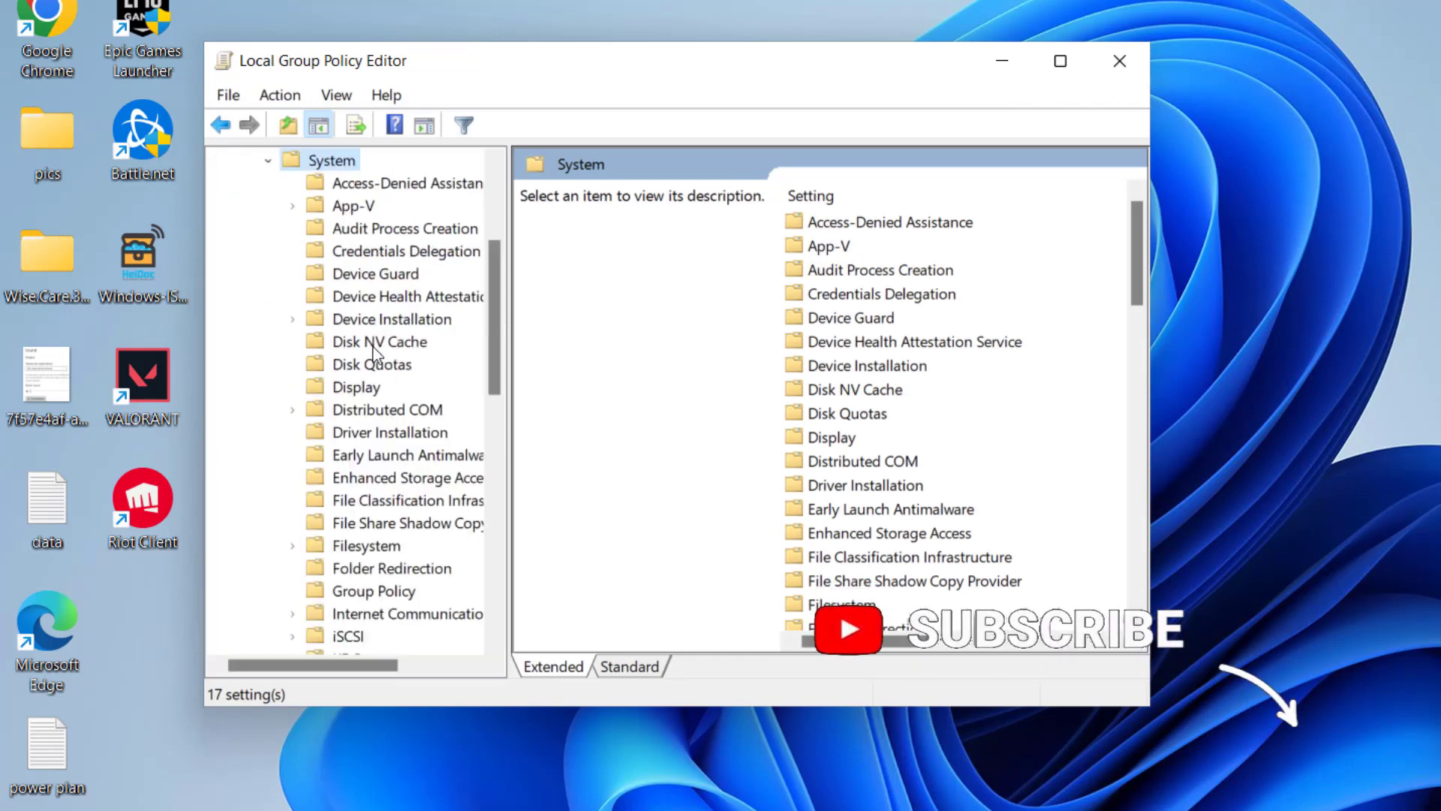
click(384, 274)
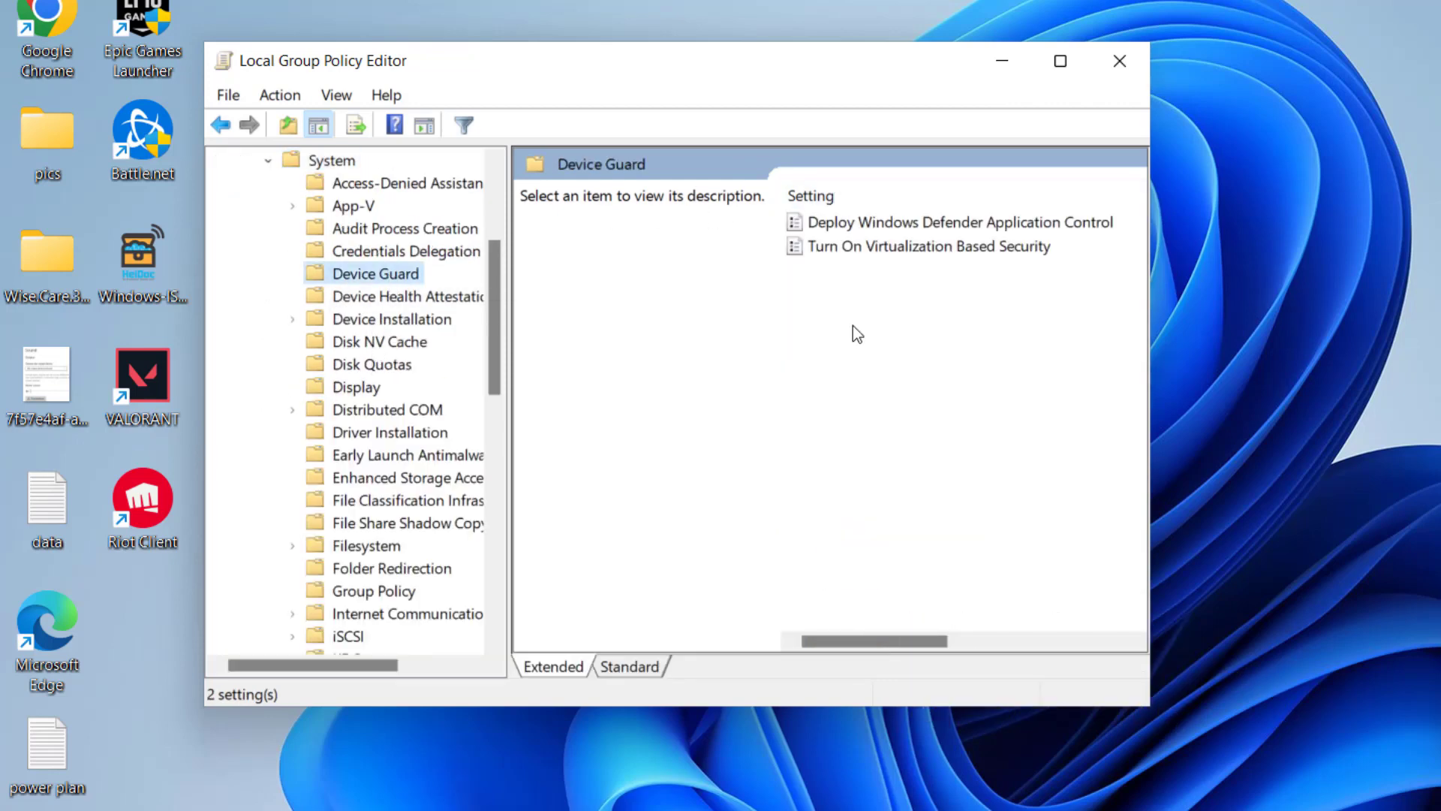
click(867, 250)
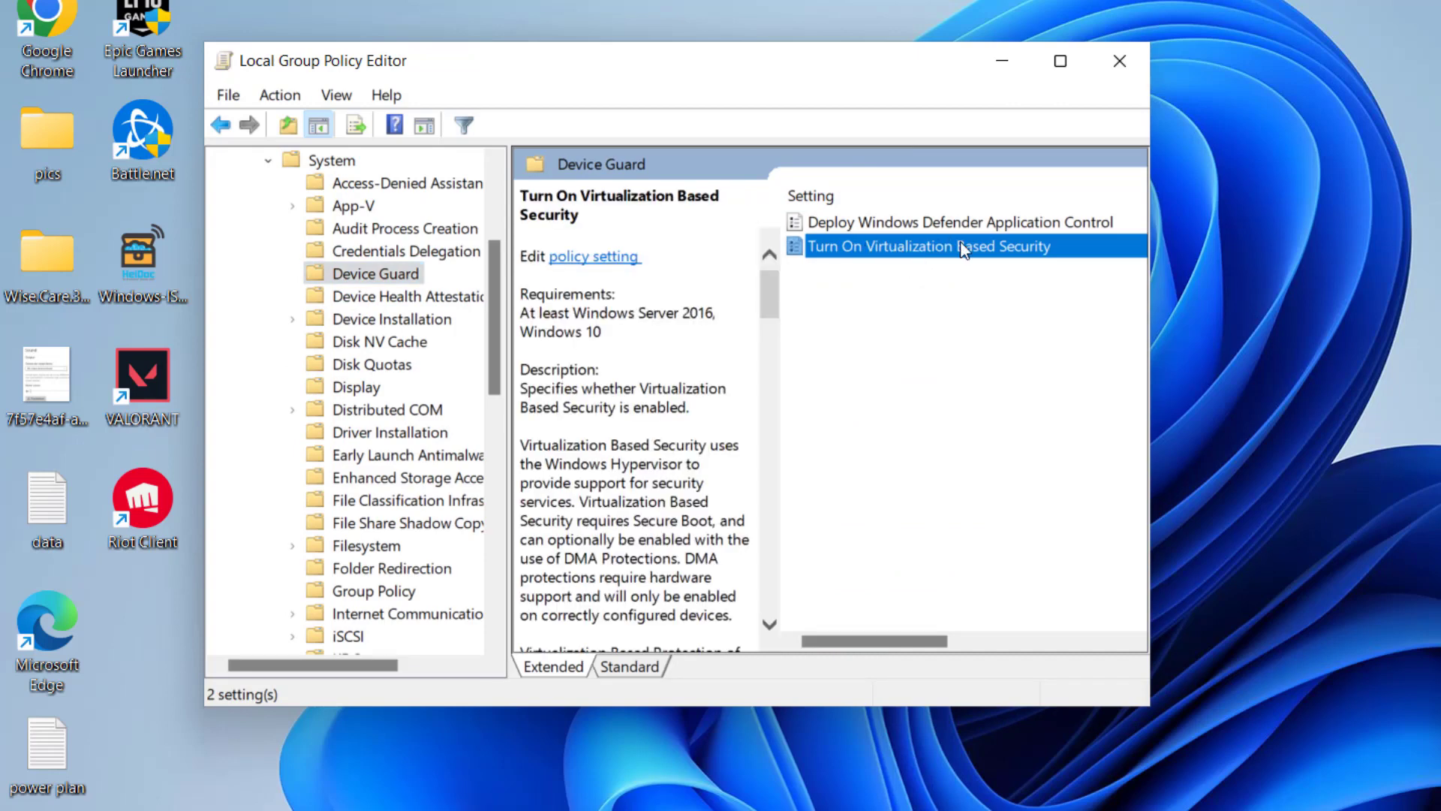
- Set Turn On Virtualization Based Security to Enabled, apply it, and minimize the Group Policy Editor
double_click(962, 248)
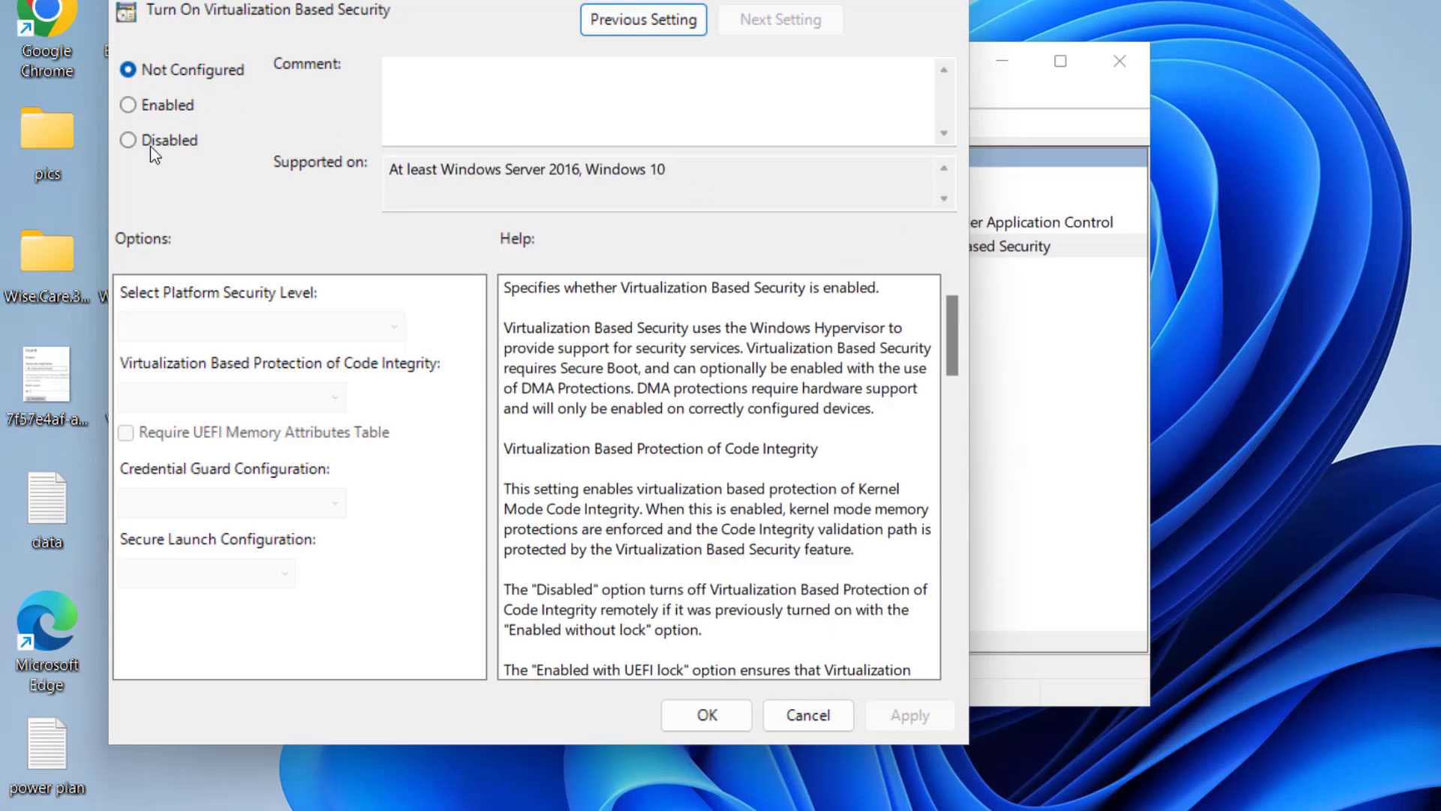
click(155, 106)
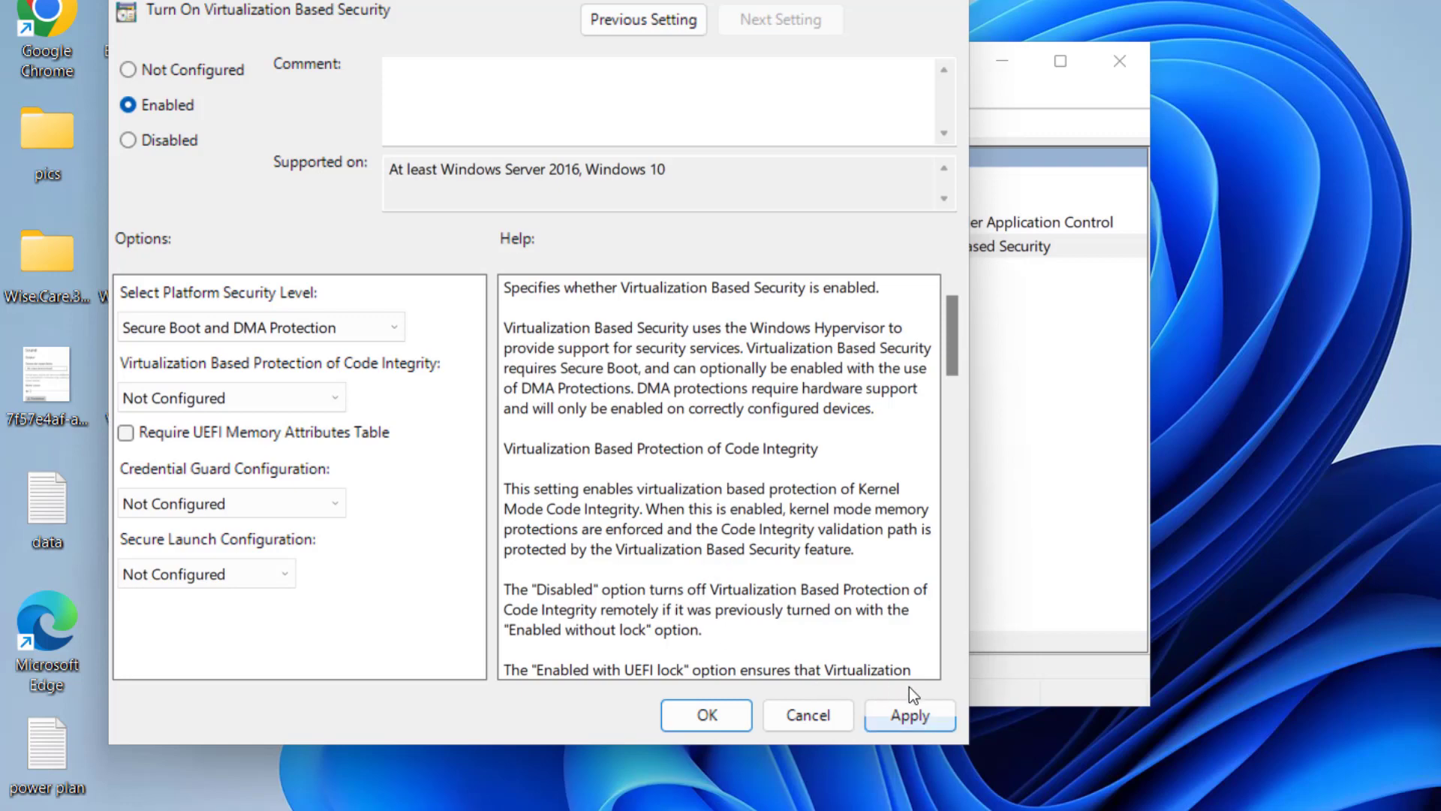
click(903, 714)
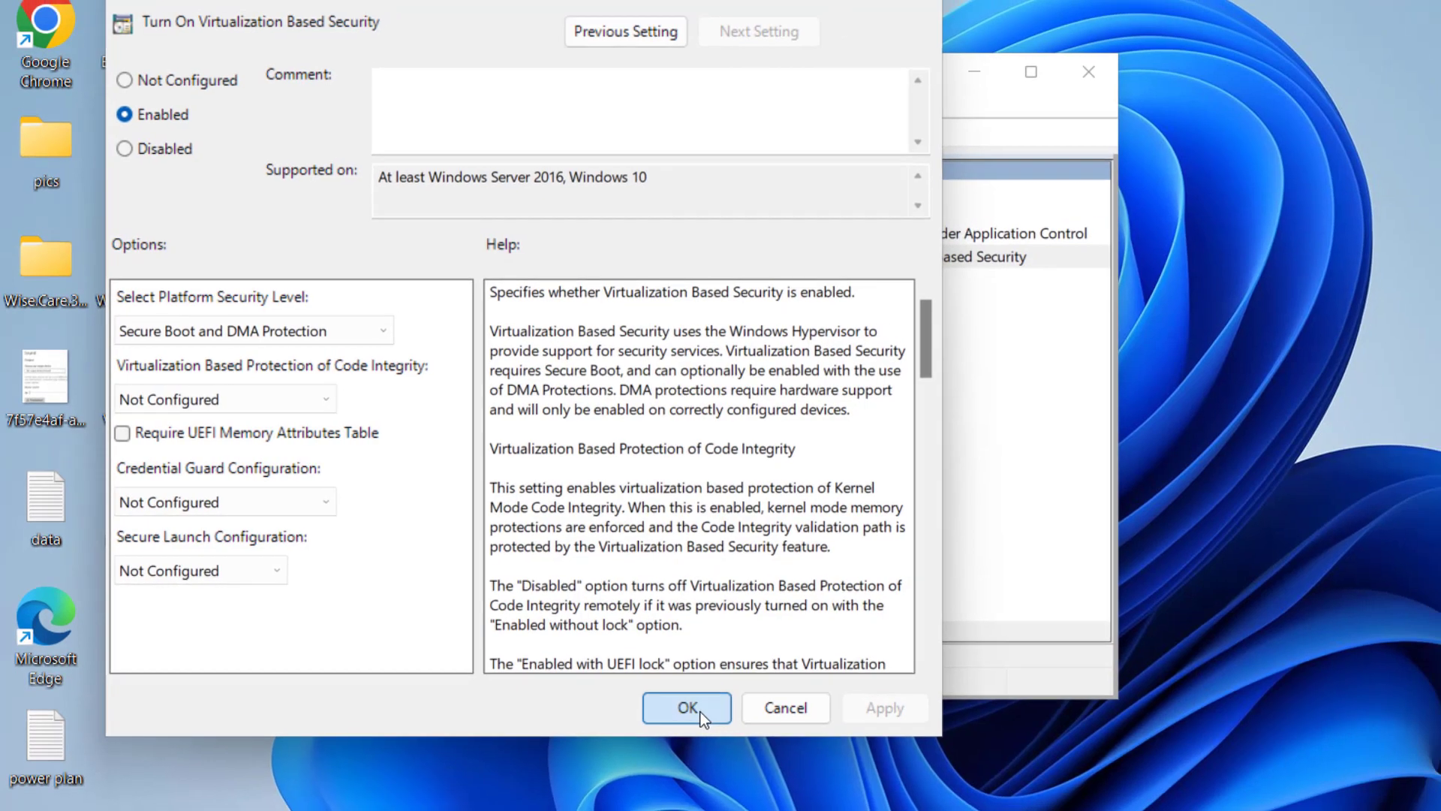
click(710, 715)
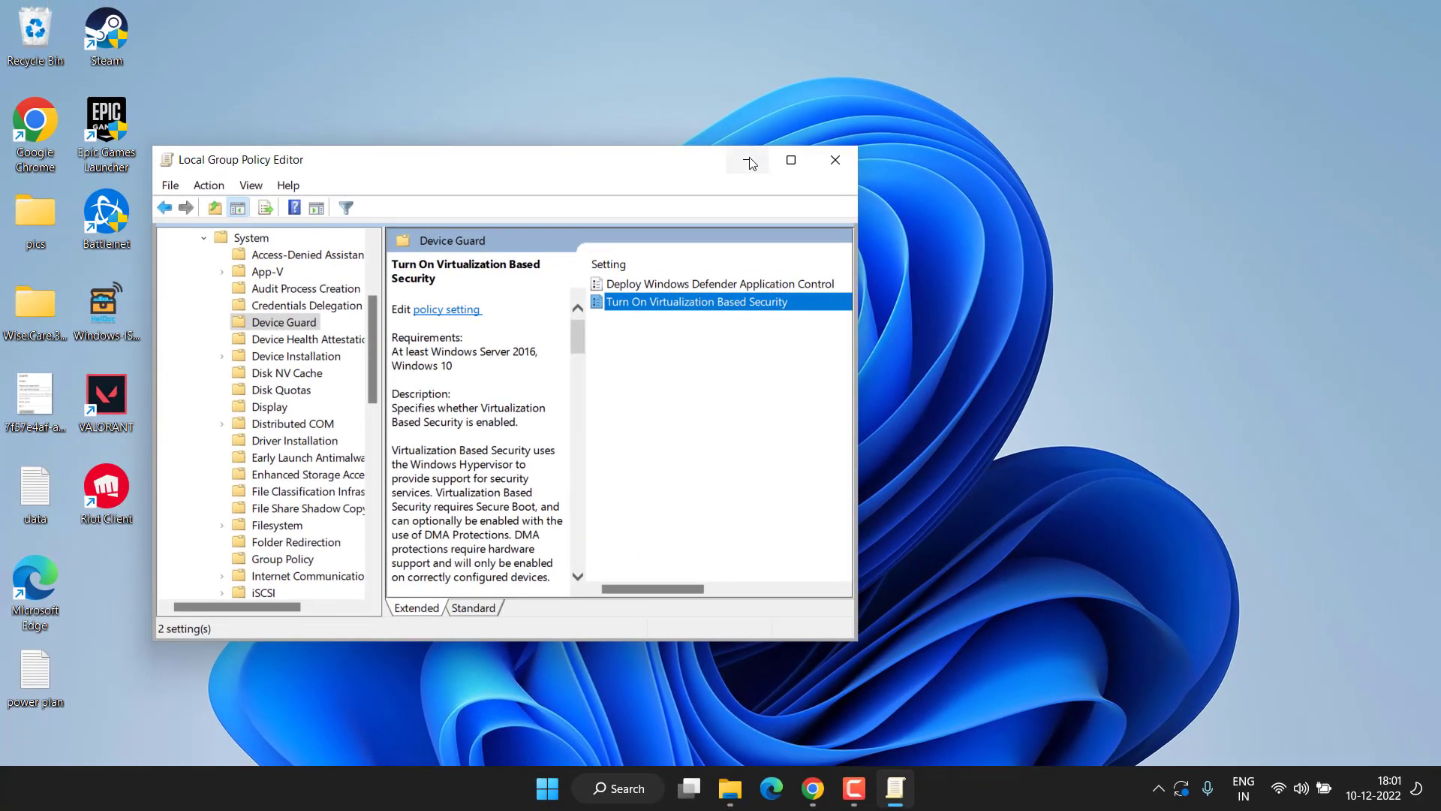
click(748, 161)
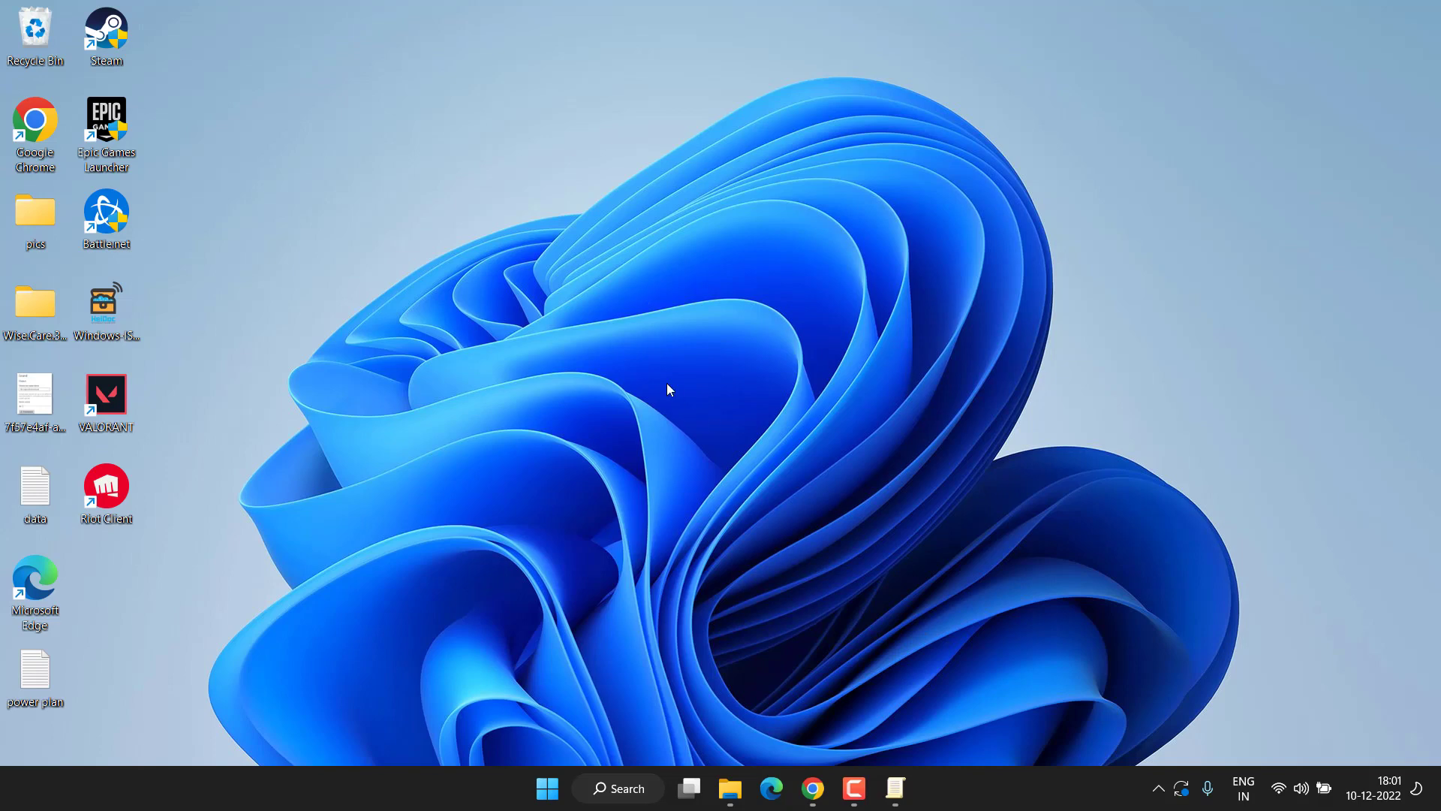
- Browse File Explorer to C:\Windows\System32\SecurityHealth to list its two version folders
key(super+e)
double_click(272, 314)
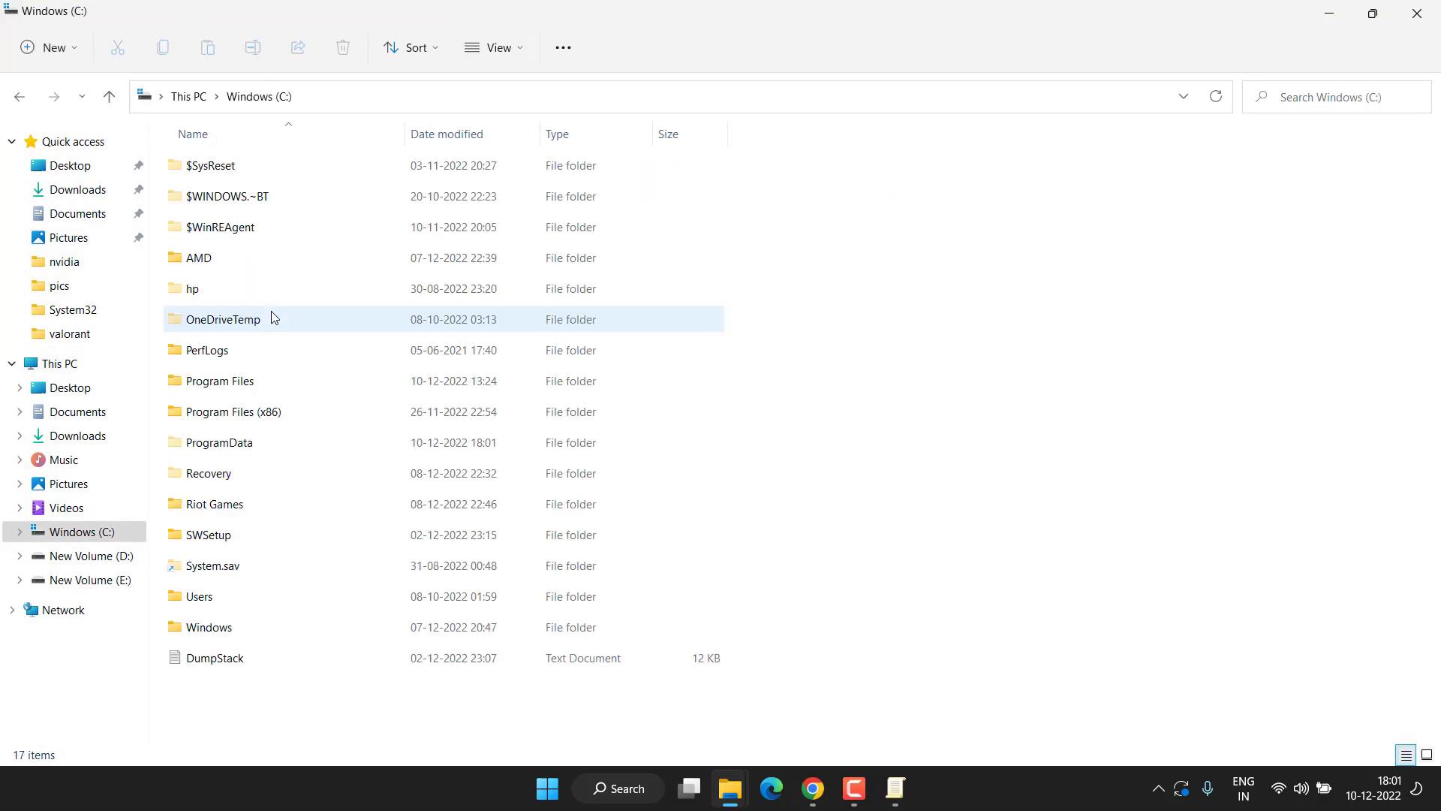
double_click(206, 627)
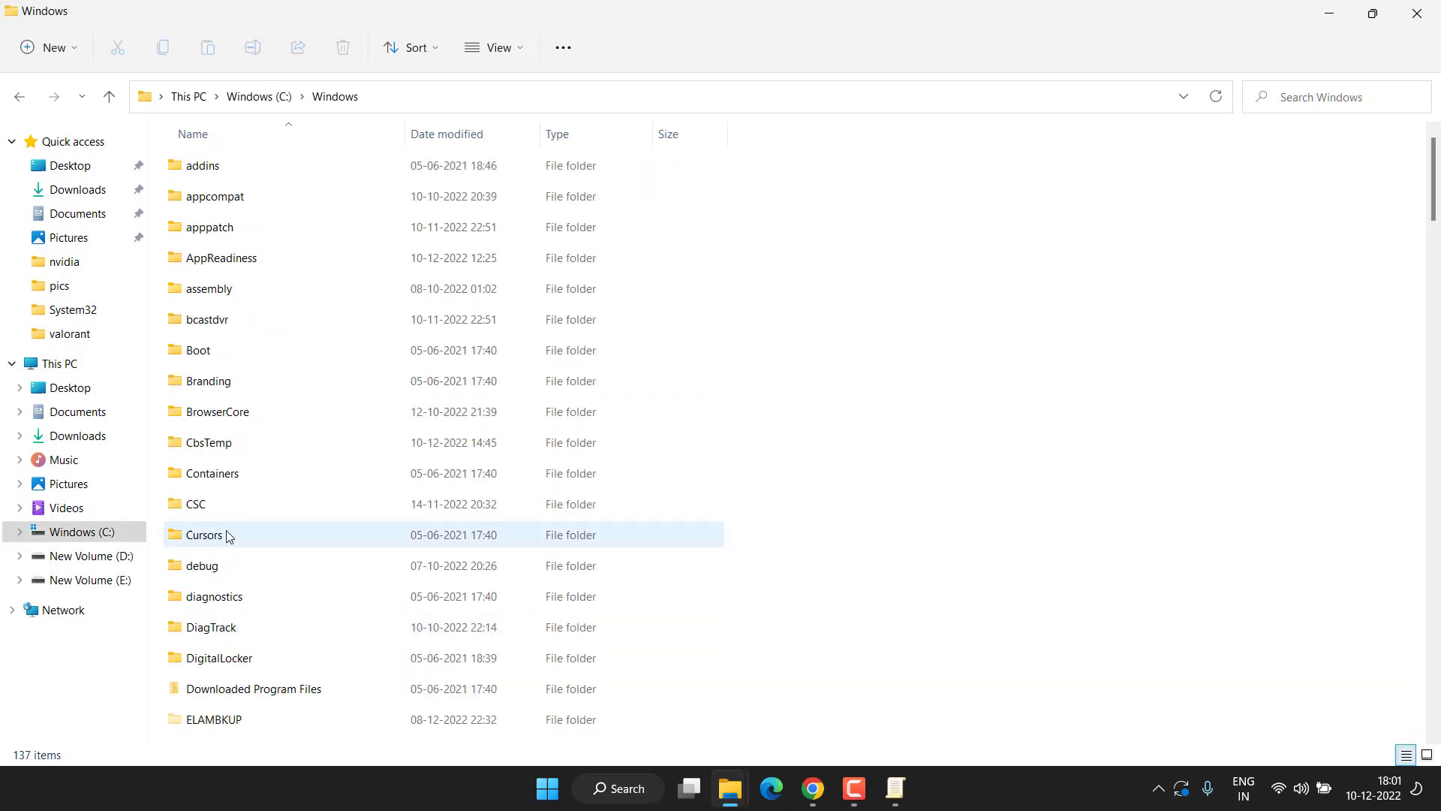
click(229, 421)
key(s)
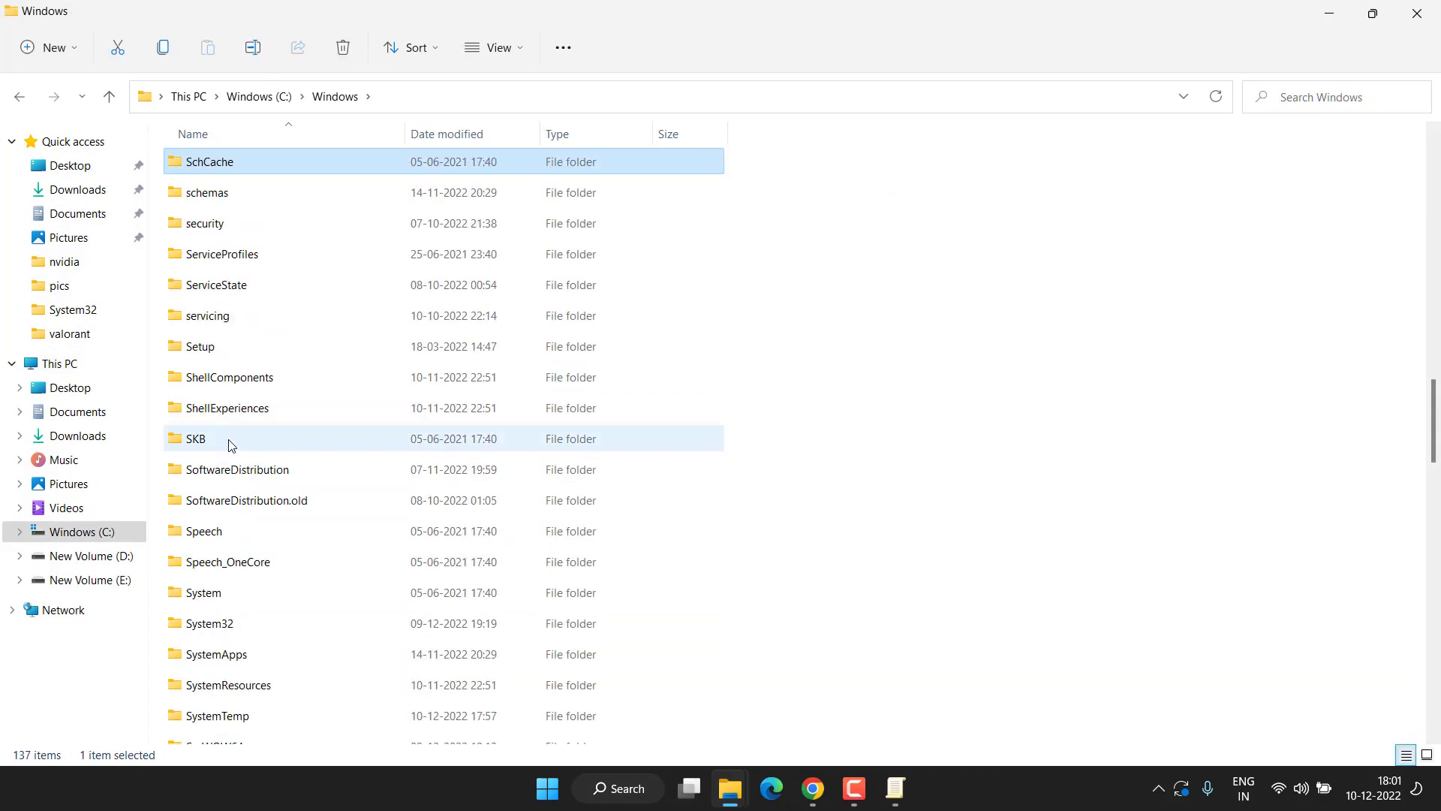
double_click(226, 629)
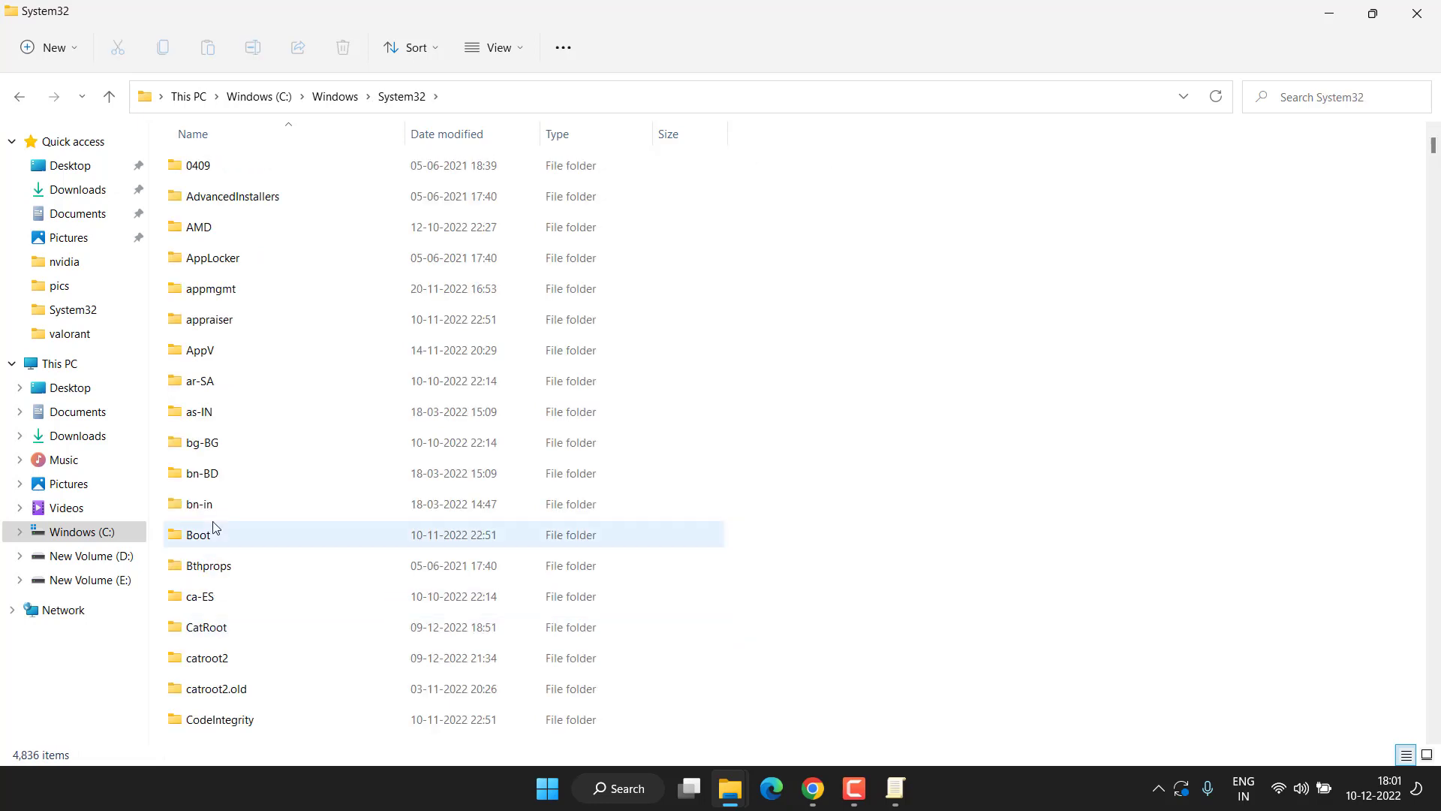
click(213, 529)
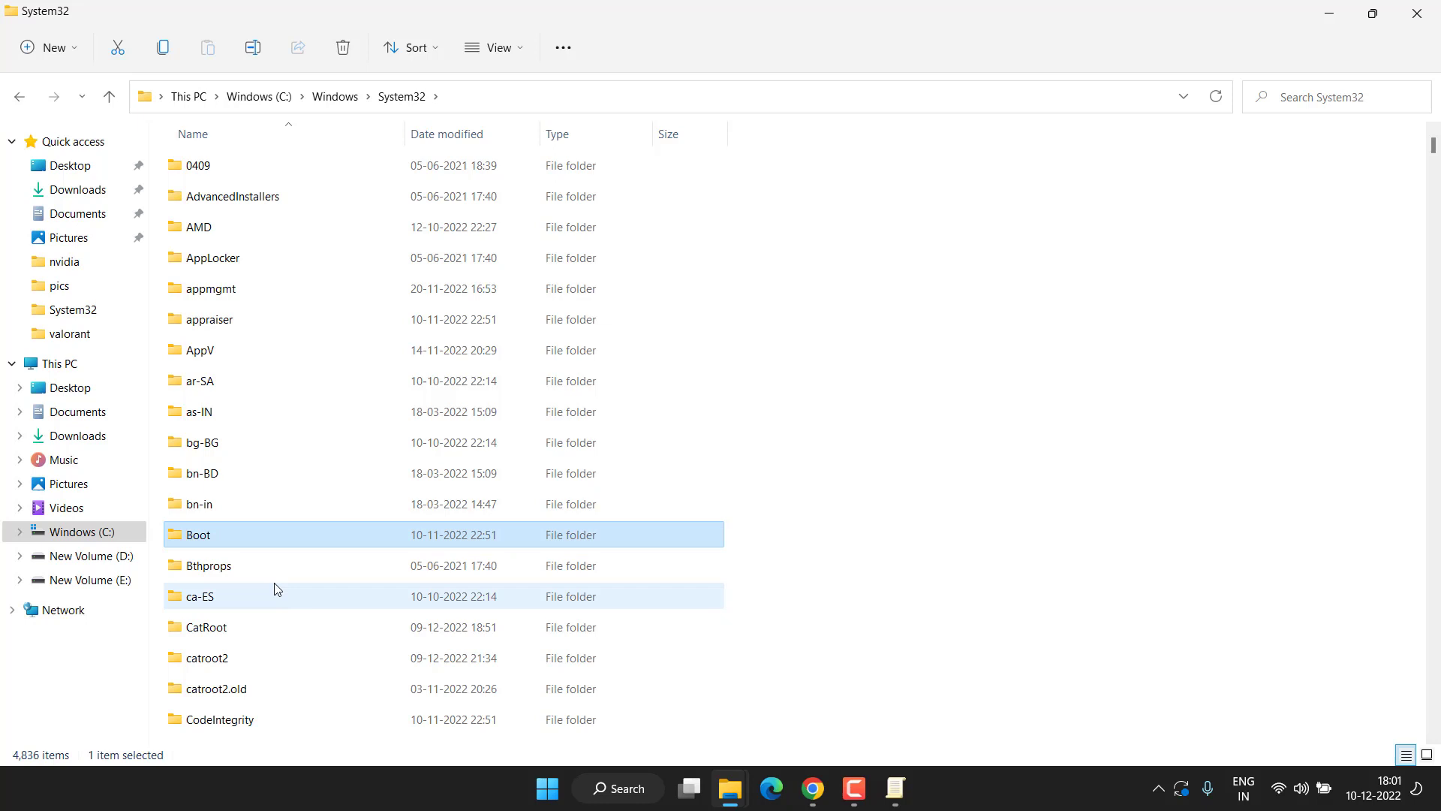
key(s)
click(255, 196)
double_click(259, 197)
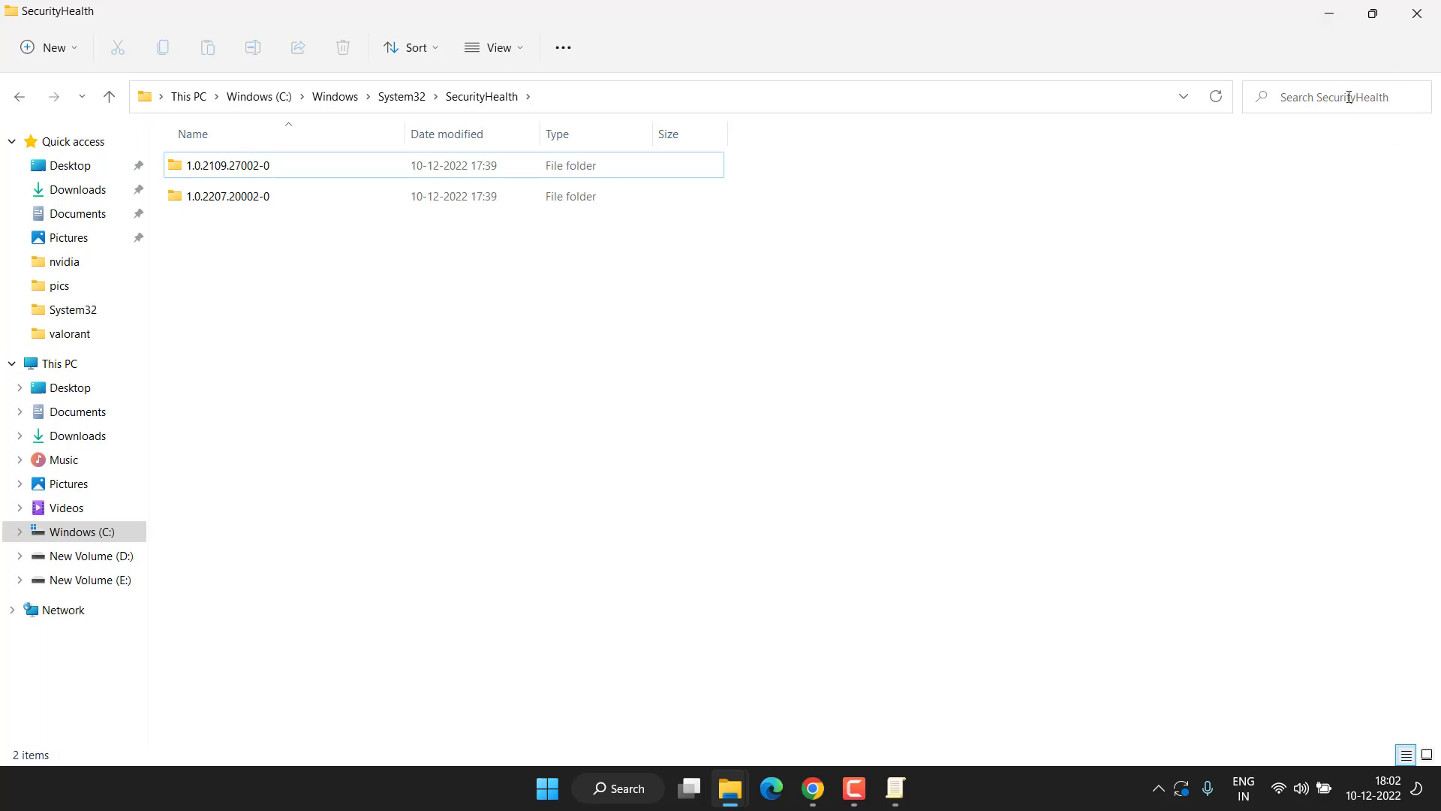
- Search SecurityHealth for '1.0.2207.20002-0' and select the single matching folder
click(1299, 96)
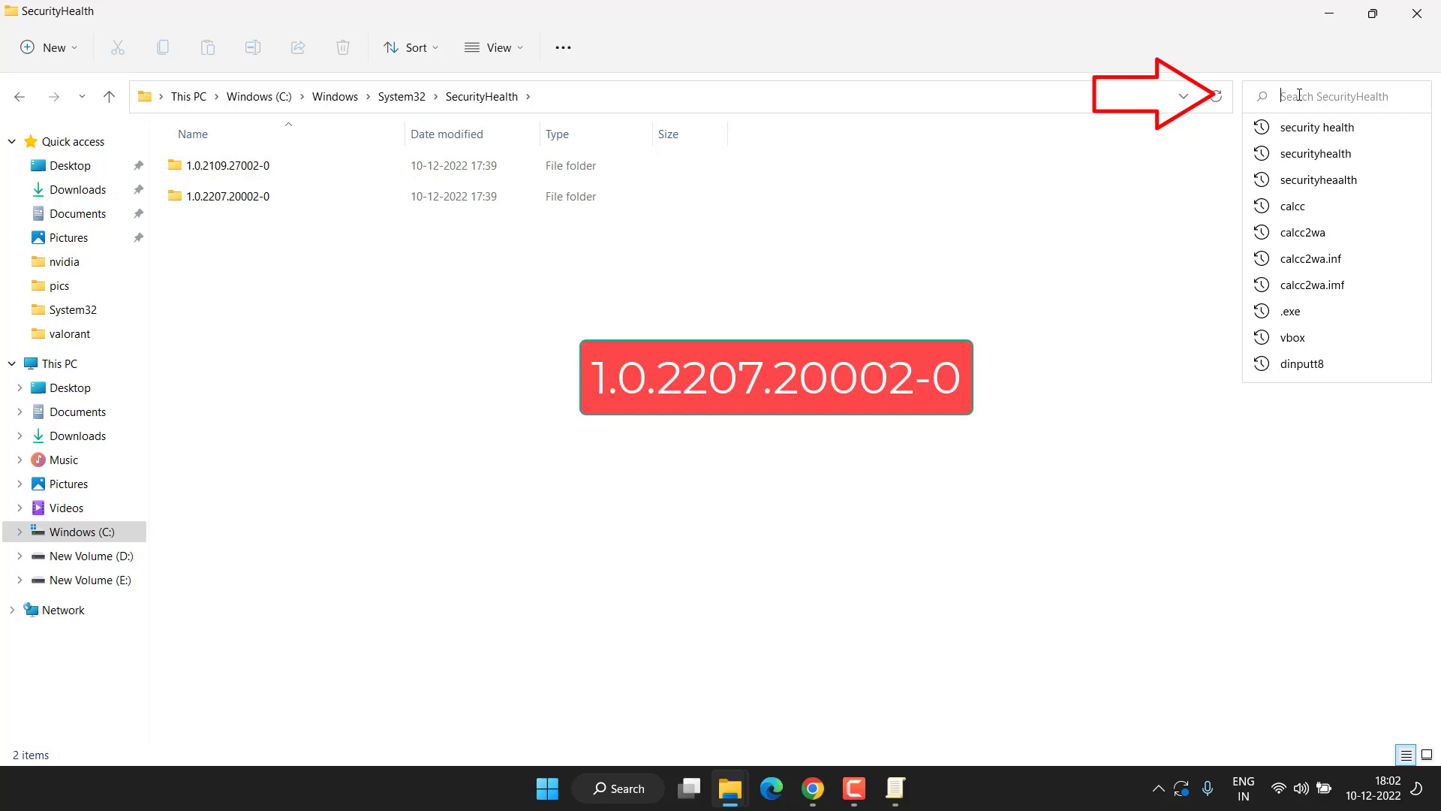
text(1.0.2207.20002-0)
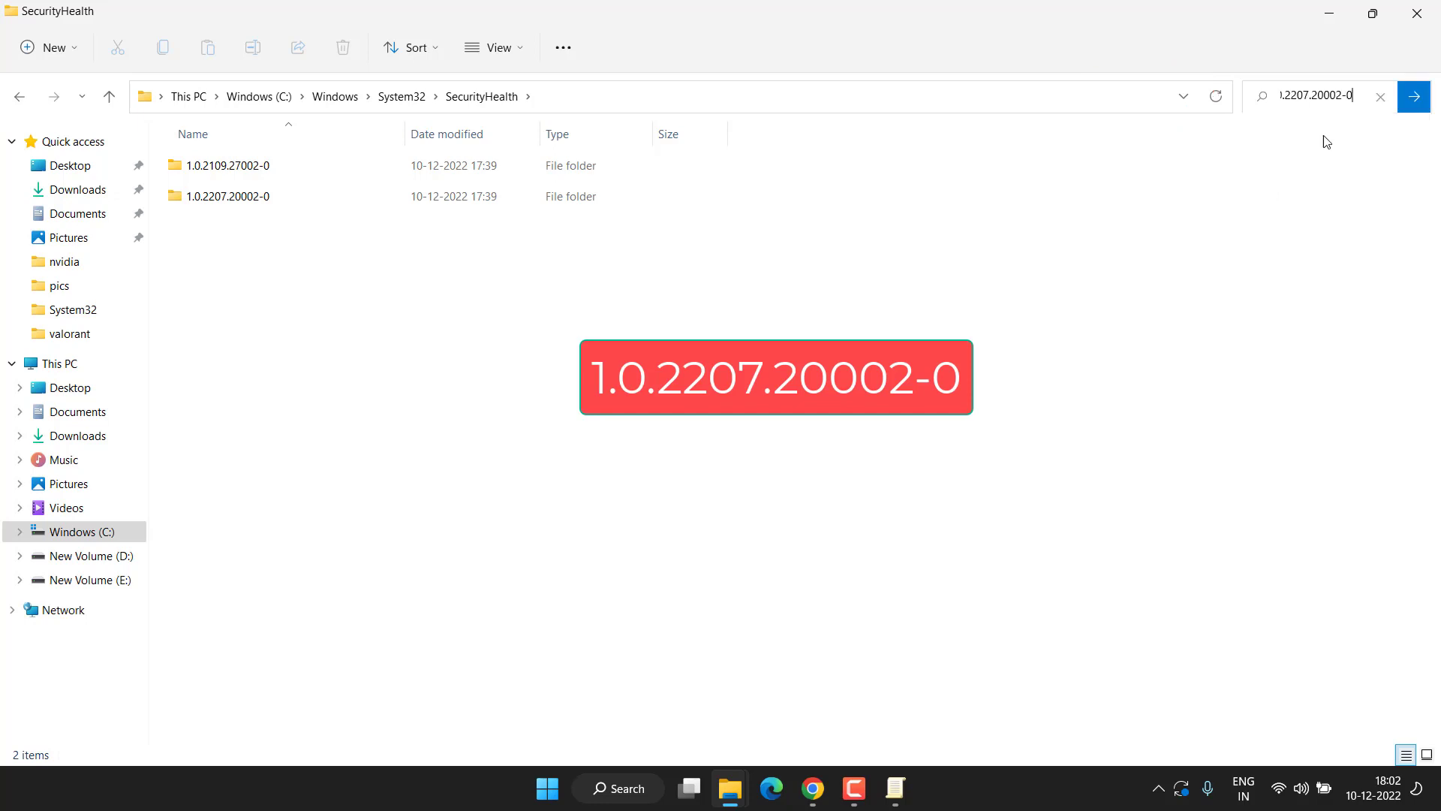
key(Return)
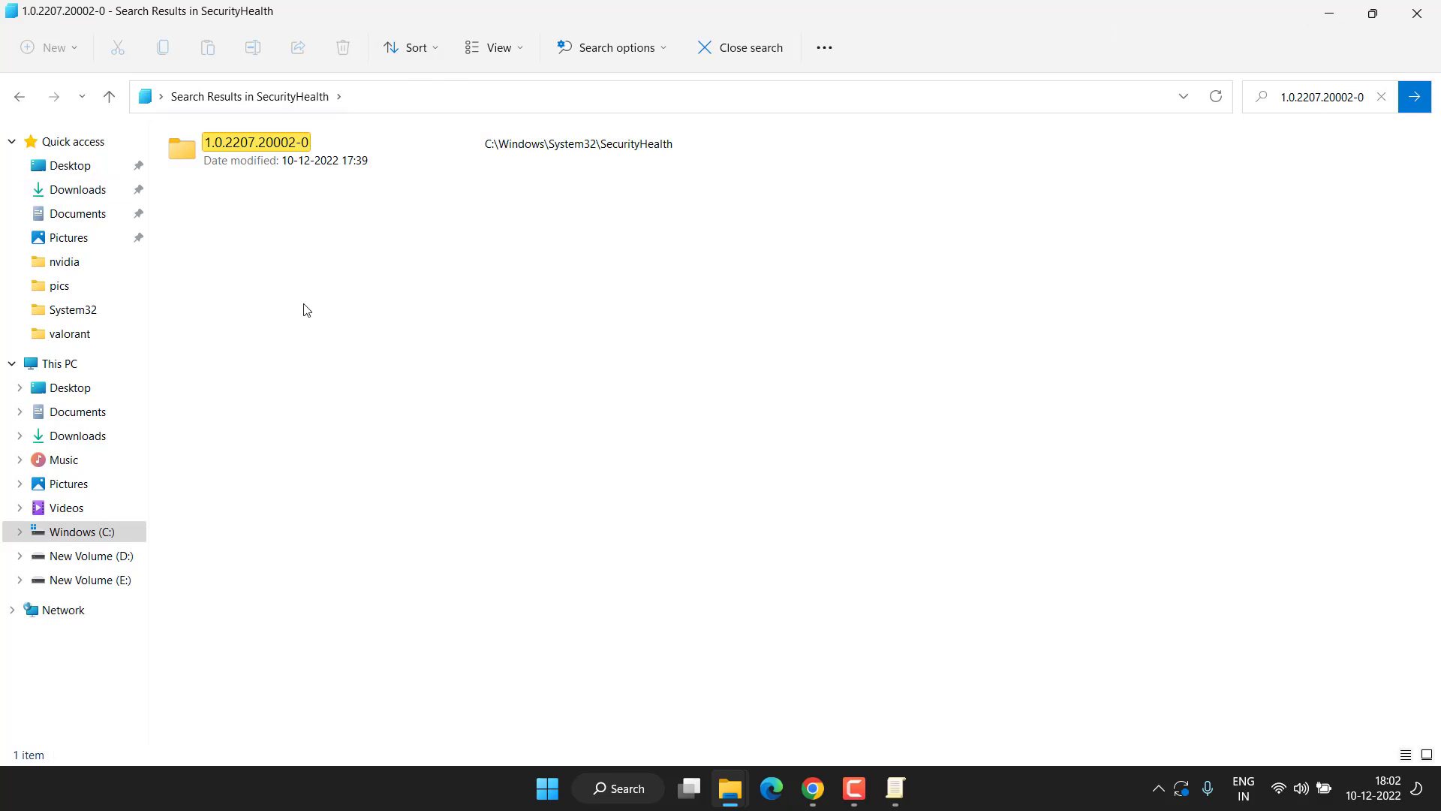
click(250, 158)
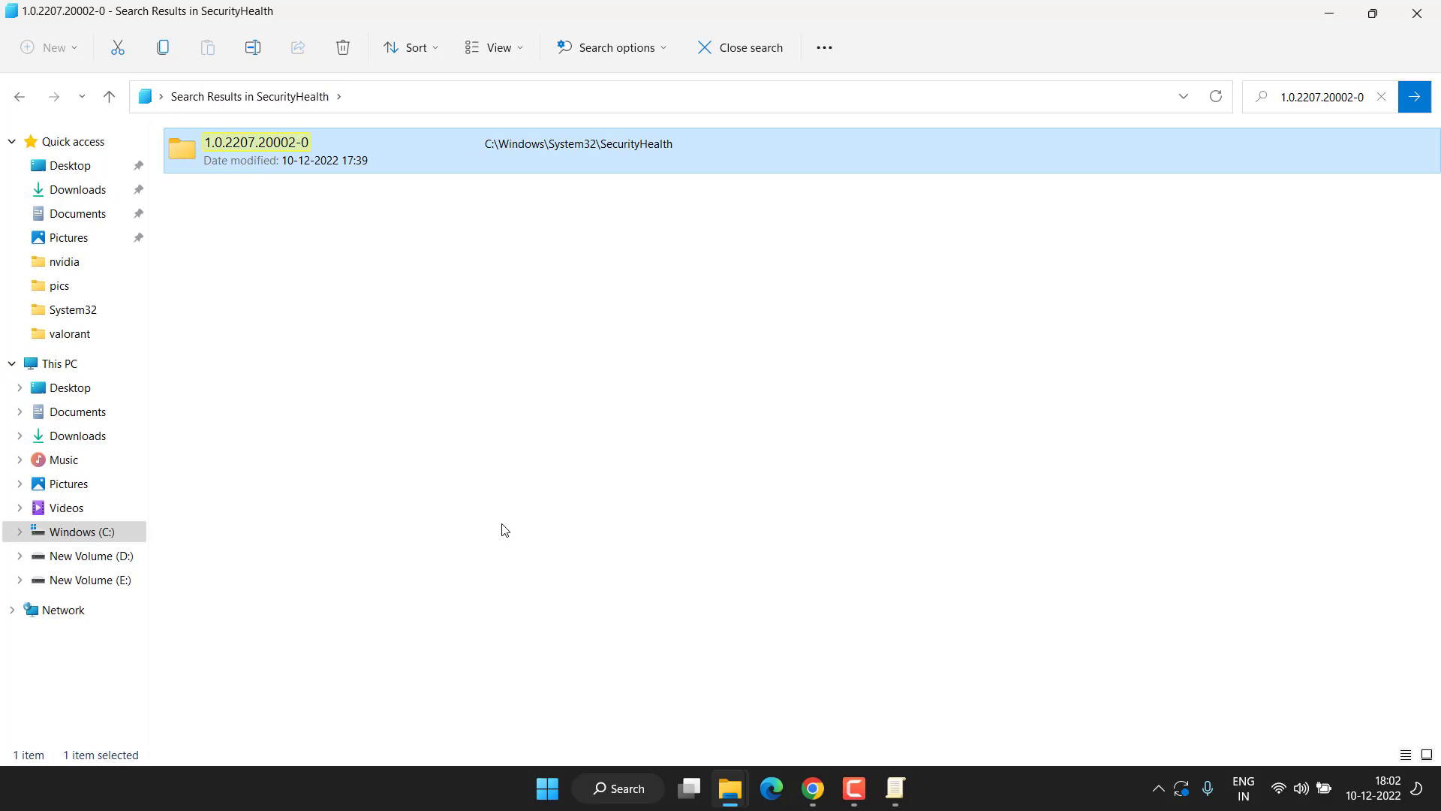
- Open the 1.0.2207.20002-0 folder's advanced security settings
right_click(238, 166)
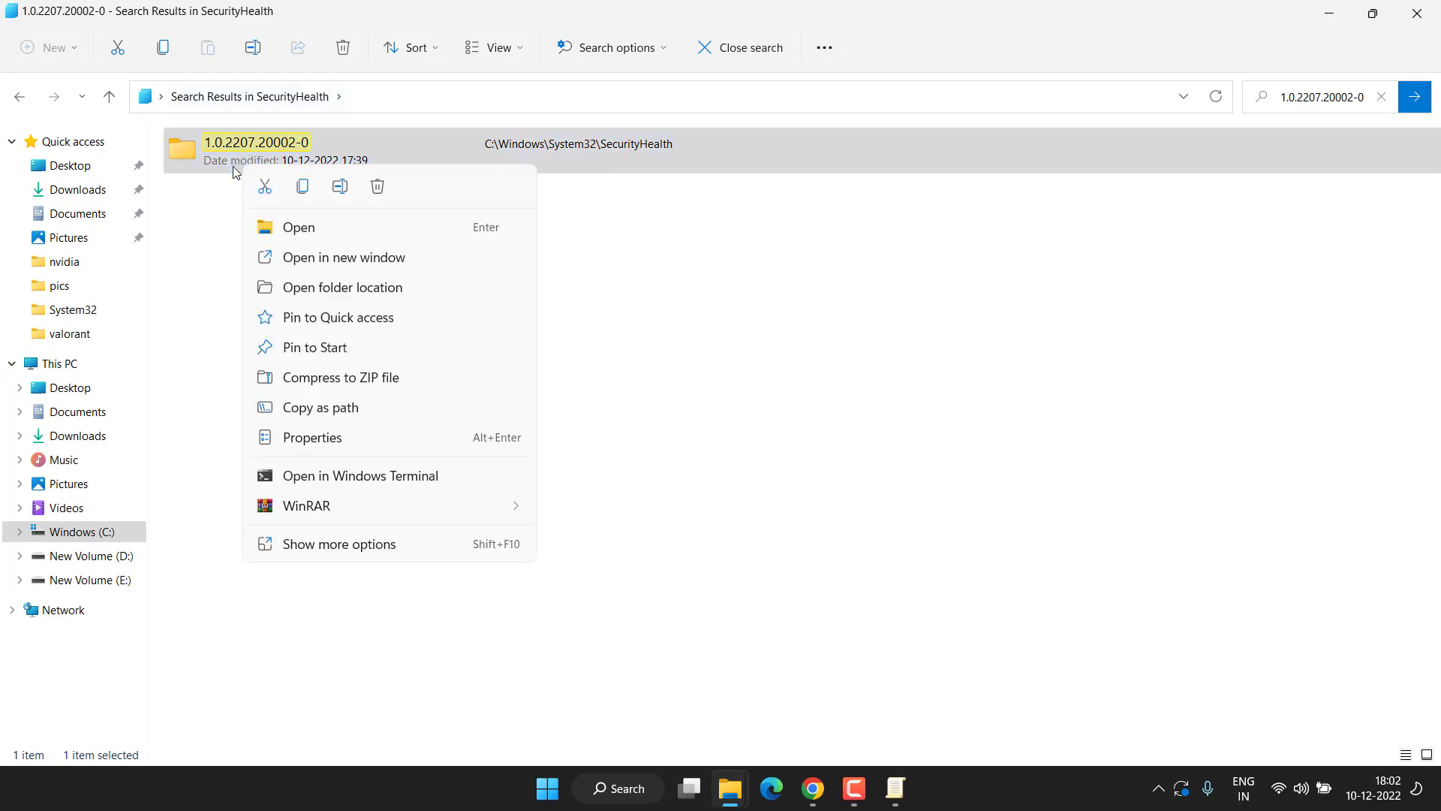
click(337, 437)
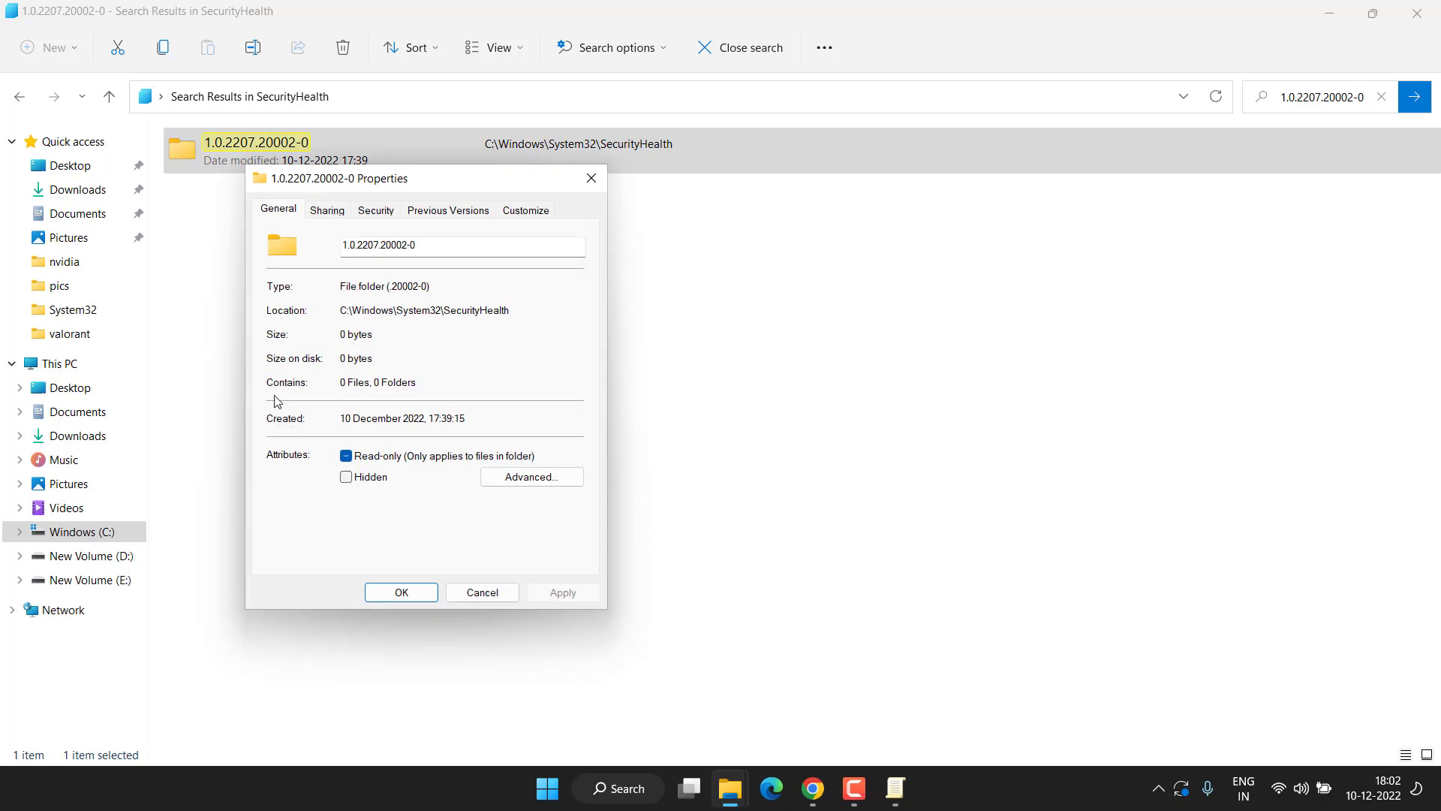
click(377, 211)
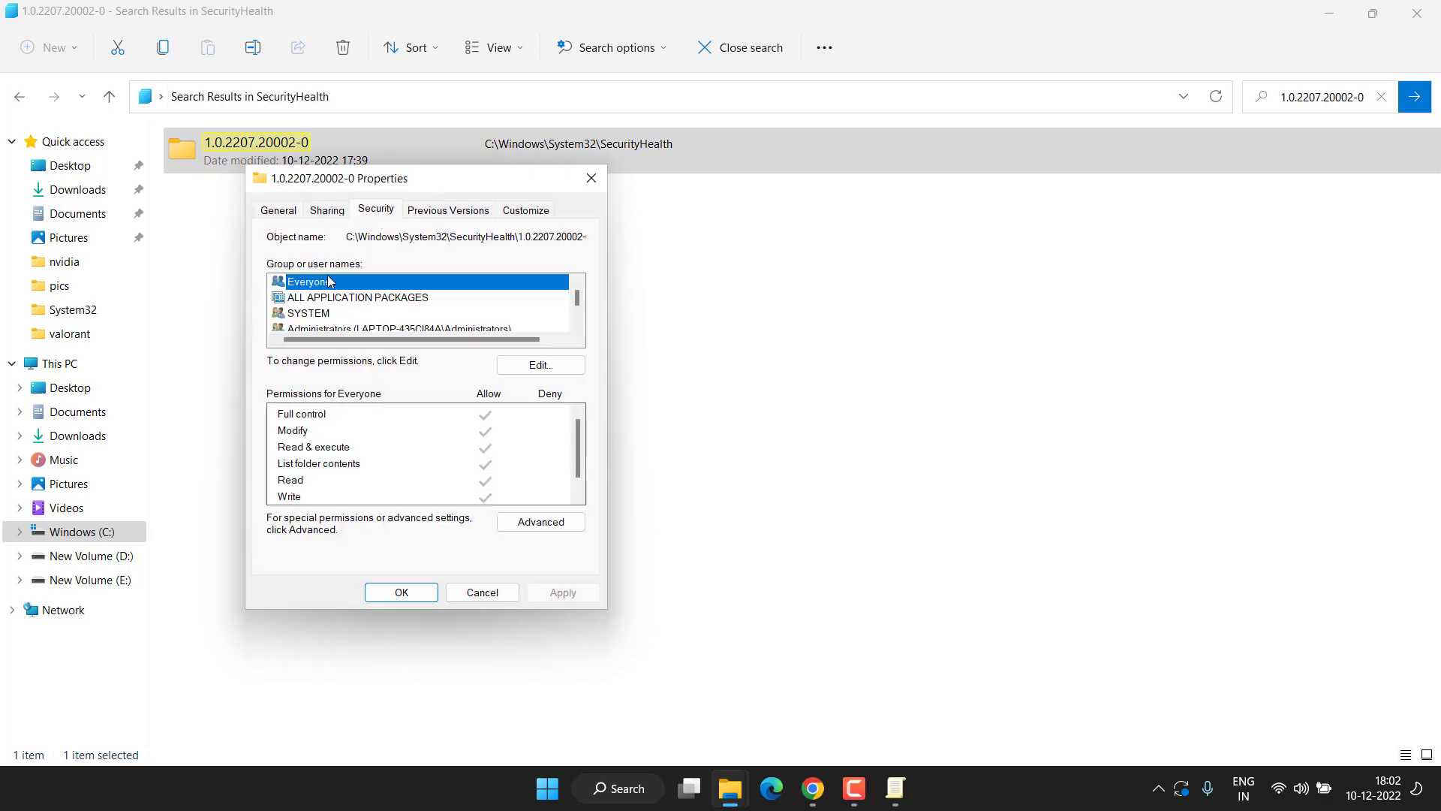
click(545, 528)
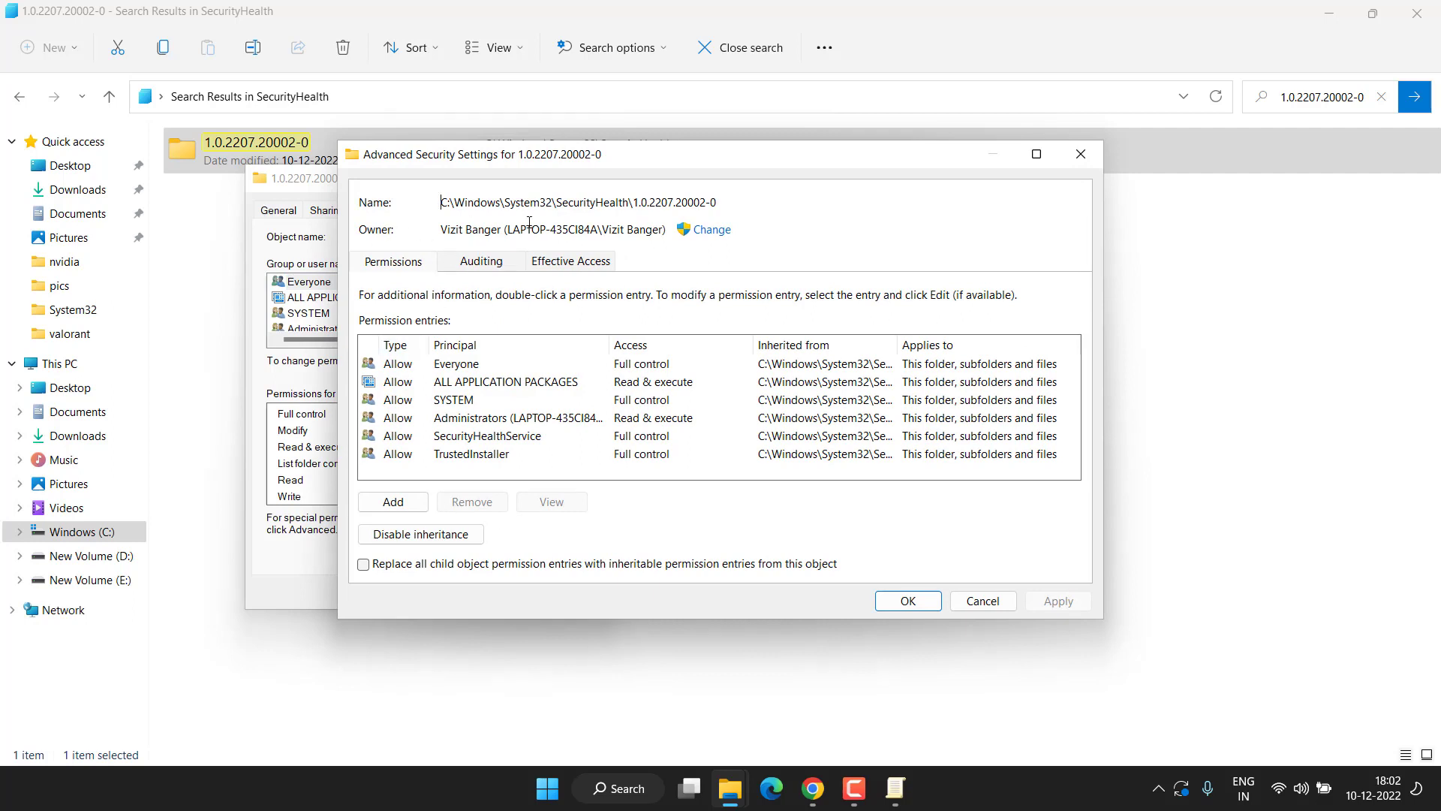
- Change the folder's owner to the user's own account
click(712, 229)
click(399, 382)
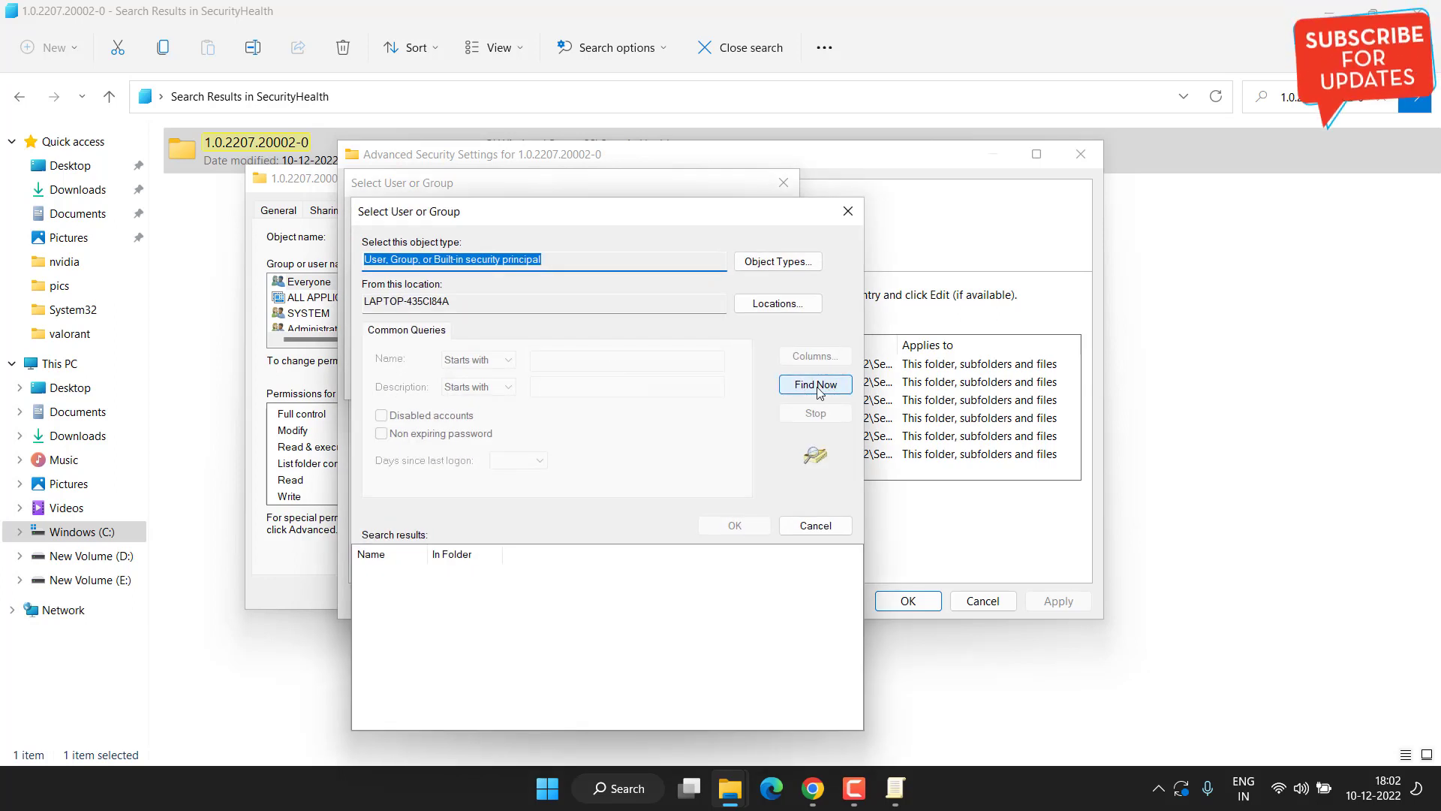
click(816, 385)
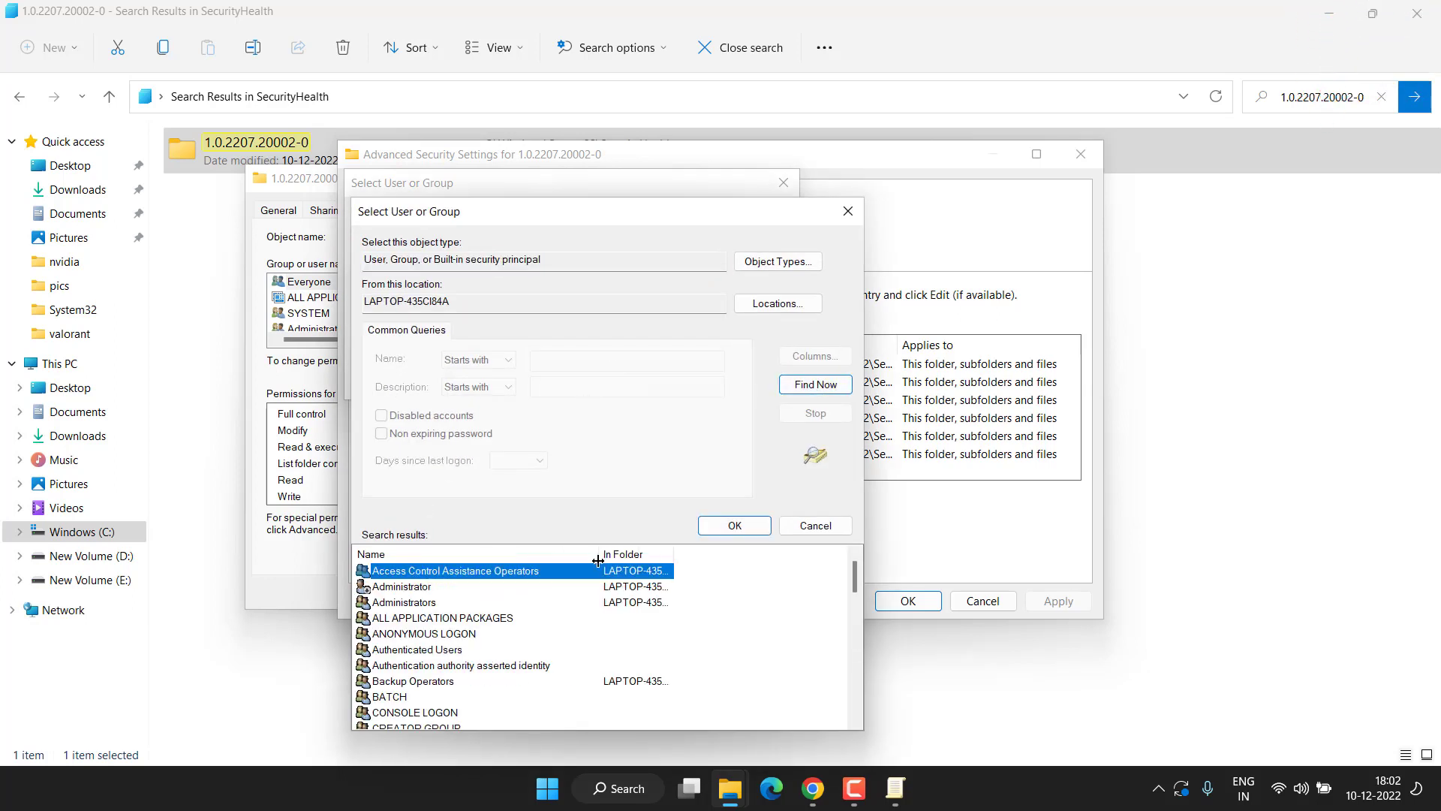
click(399, 680)
key(v)
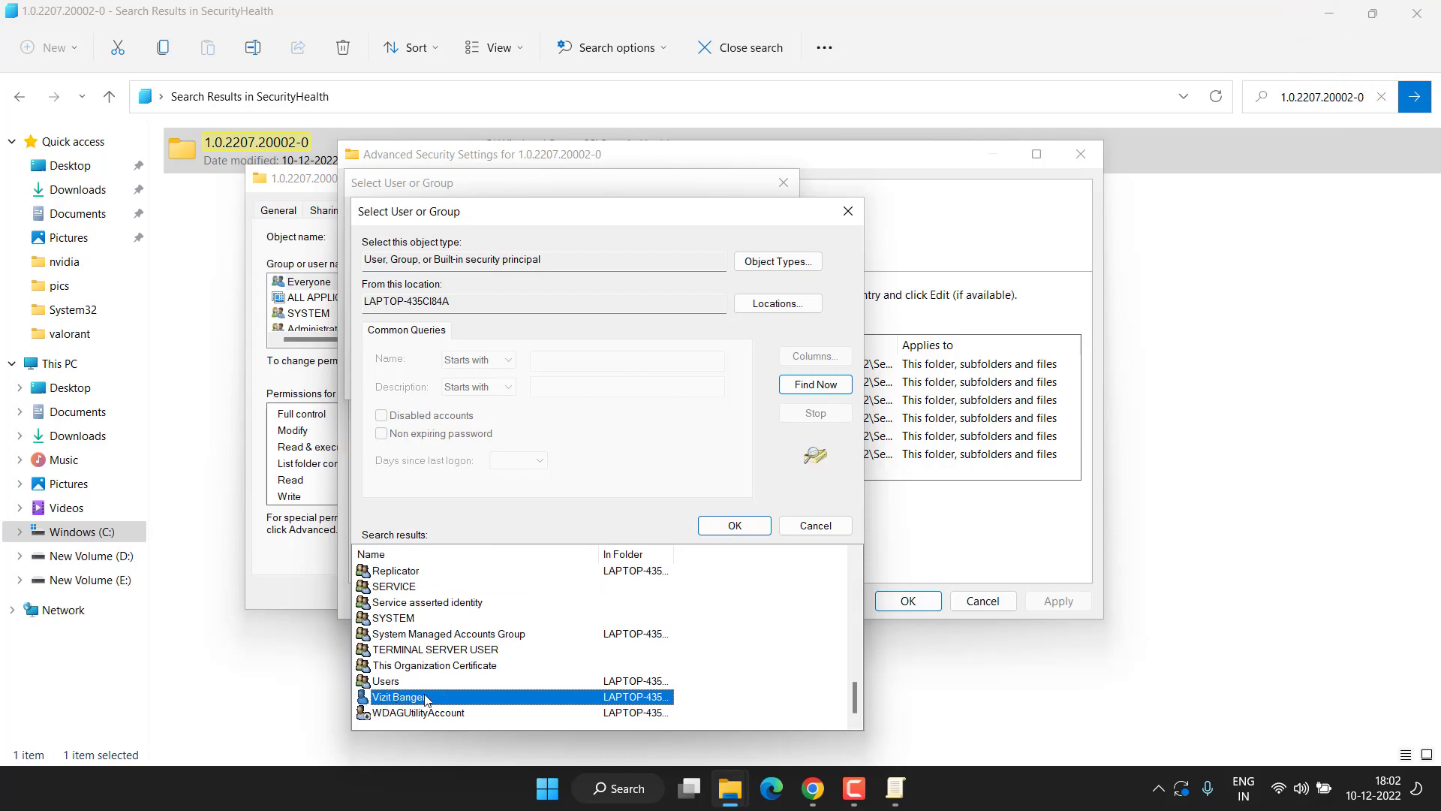
click(723, 527)
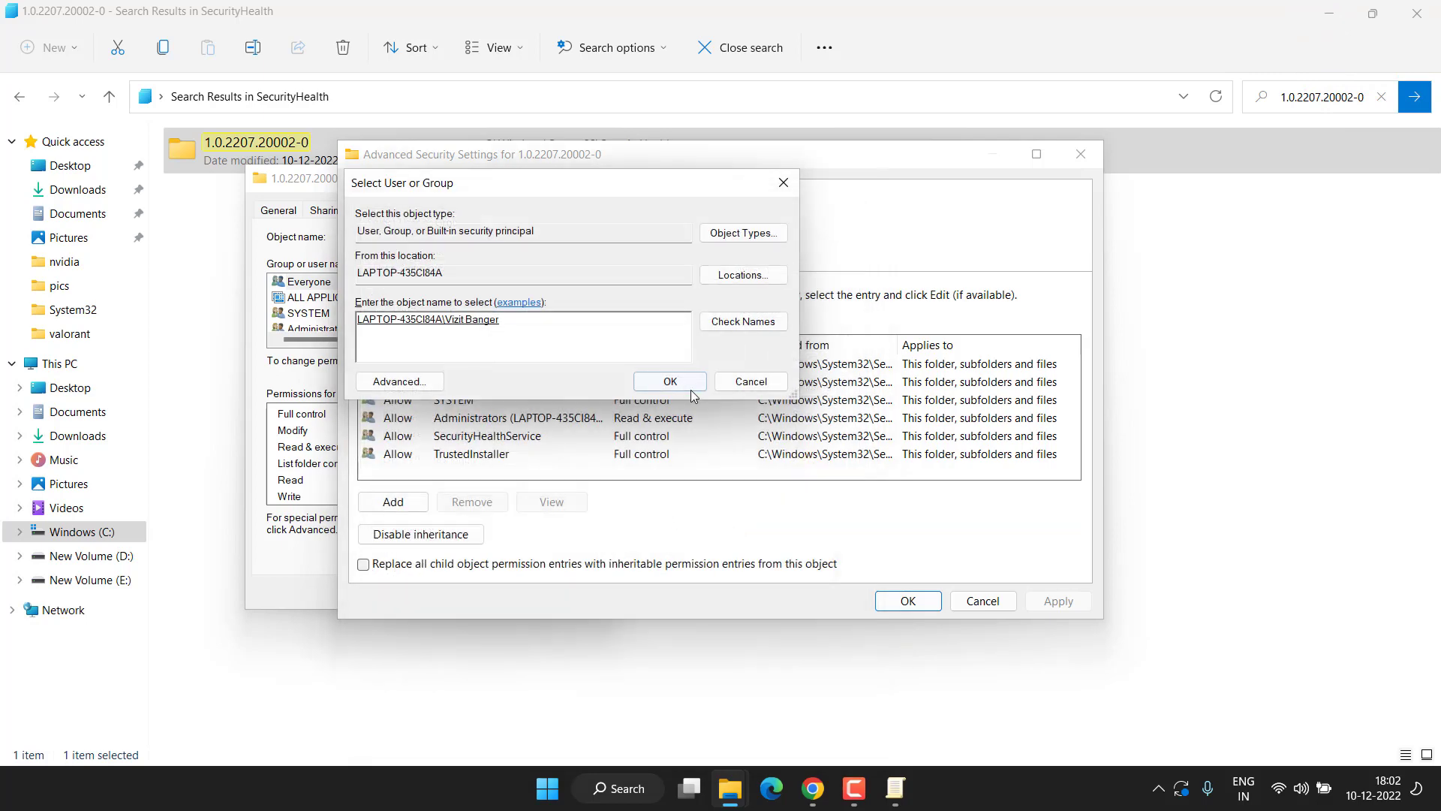
click(671, 383)
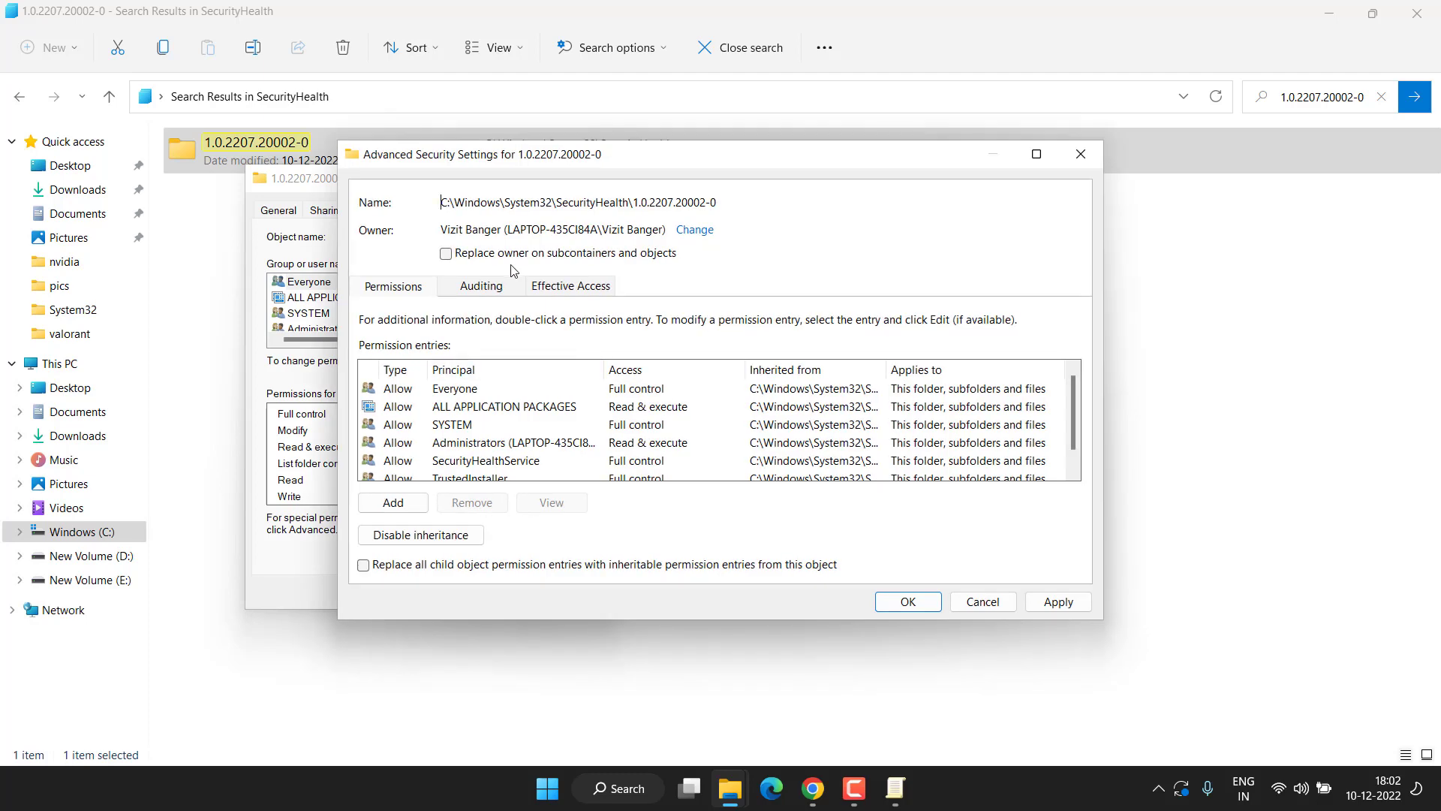
- Apply the new owner to all subfolders and files, then close advanced settings
click(485, 255)
click(1051, 604)
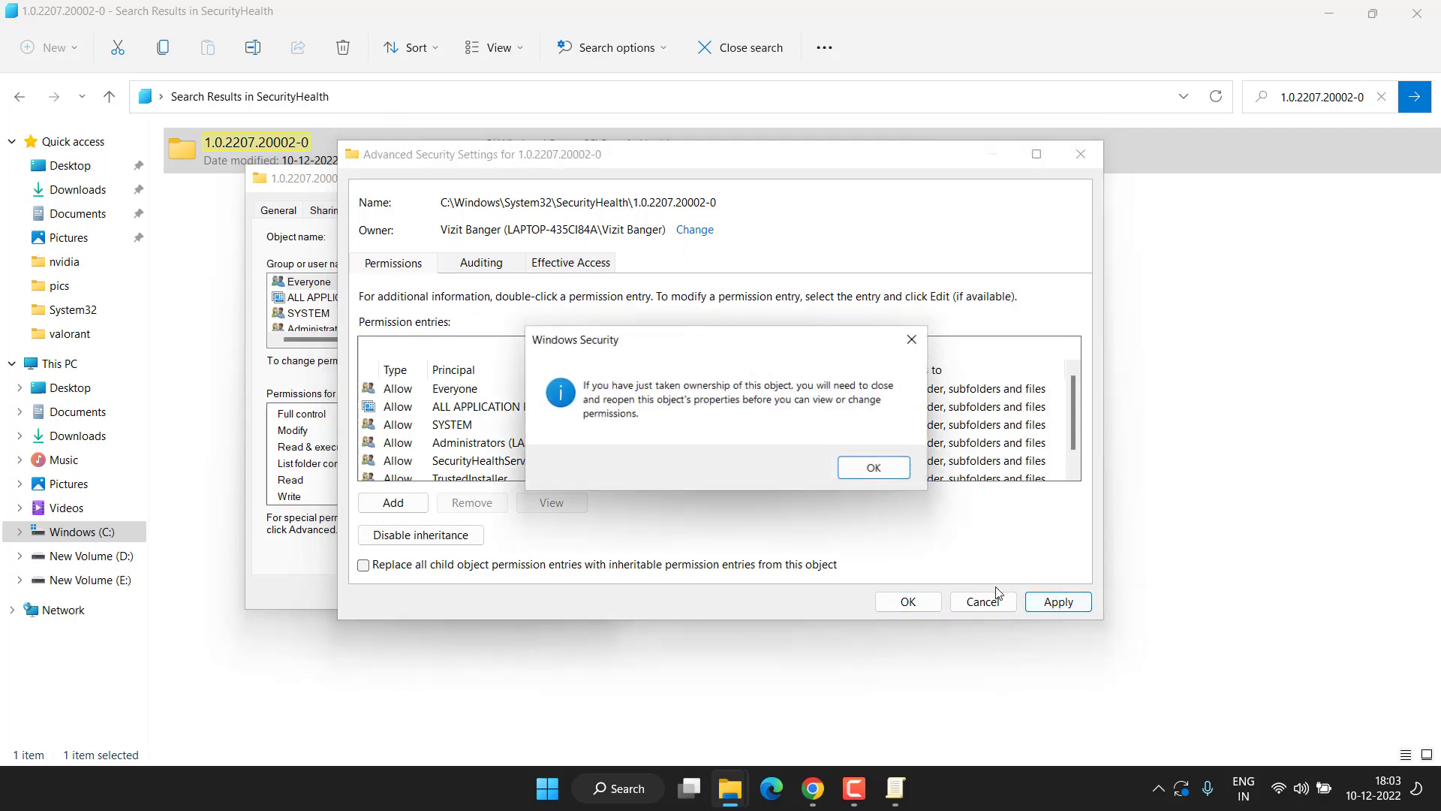
click(855, 473)
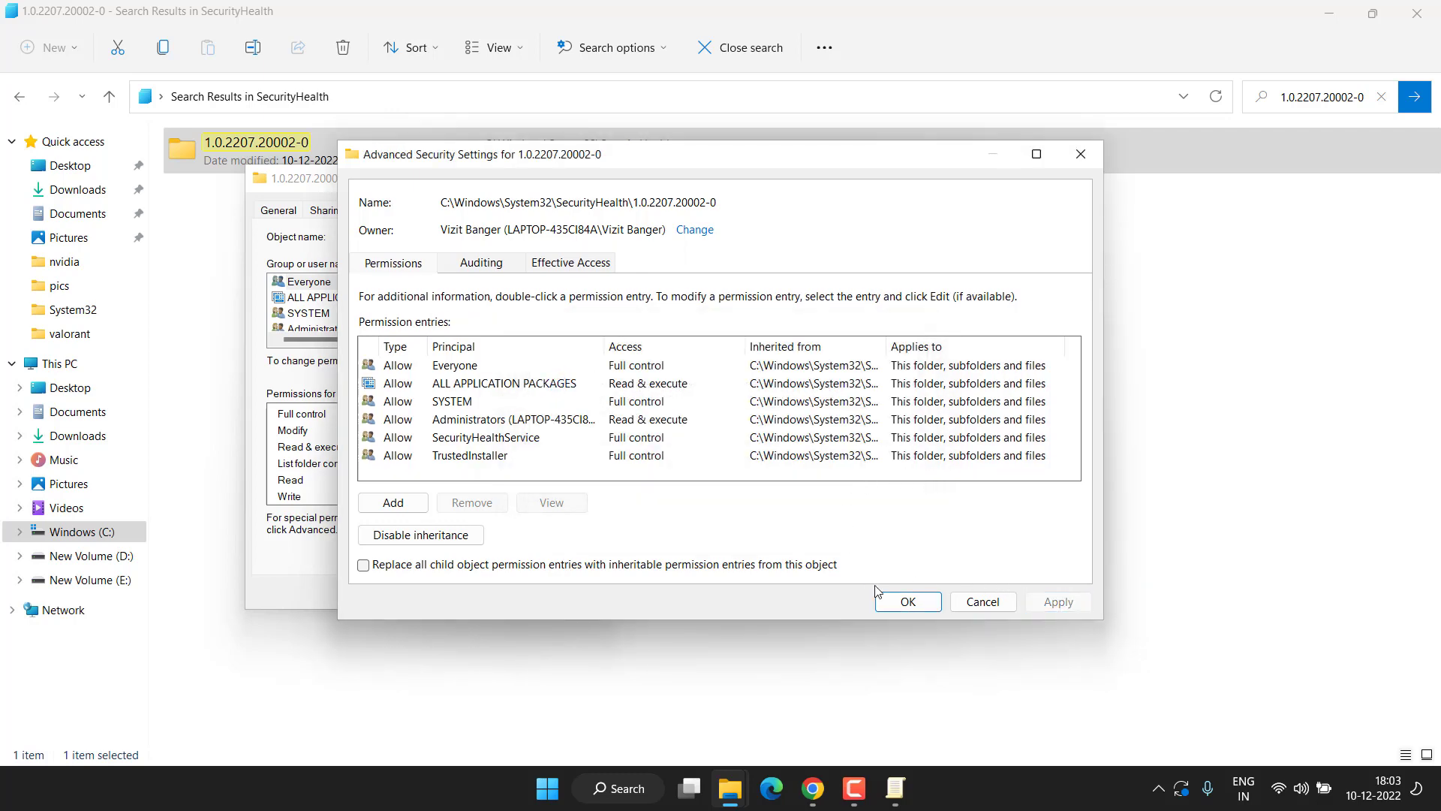
click(908, 601)
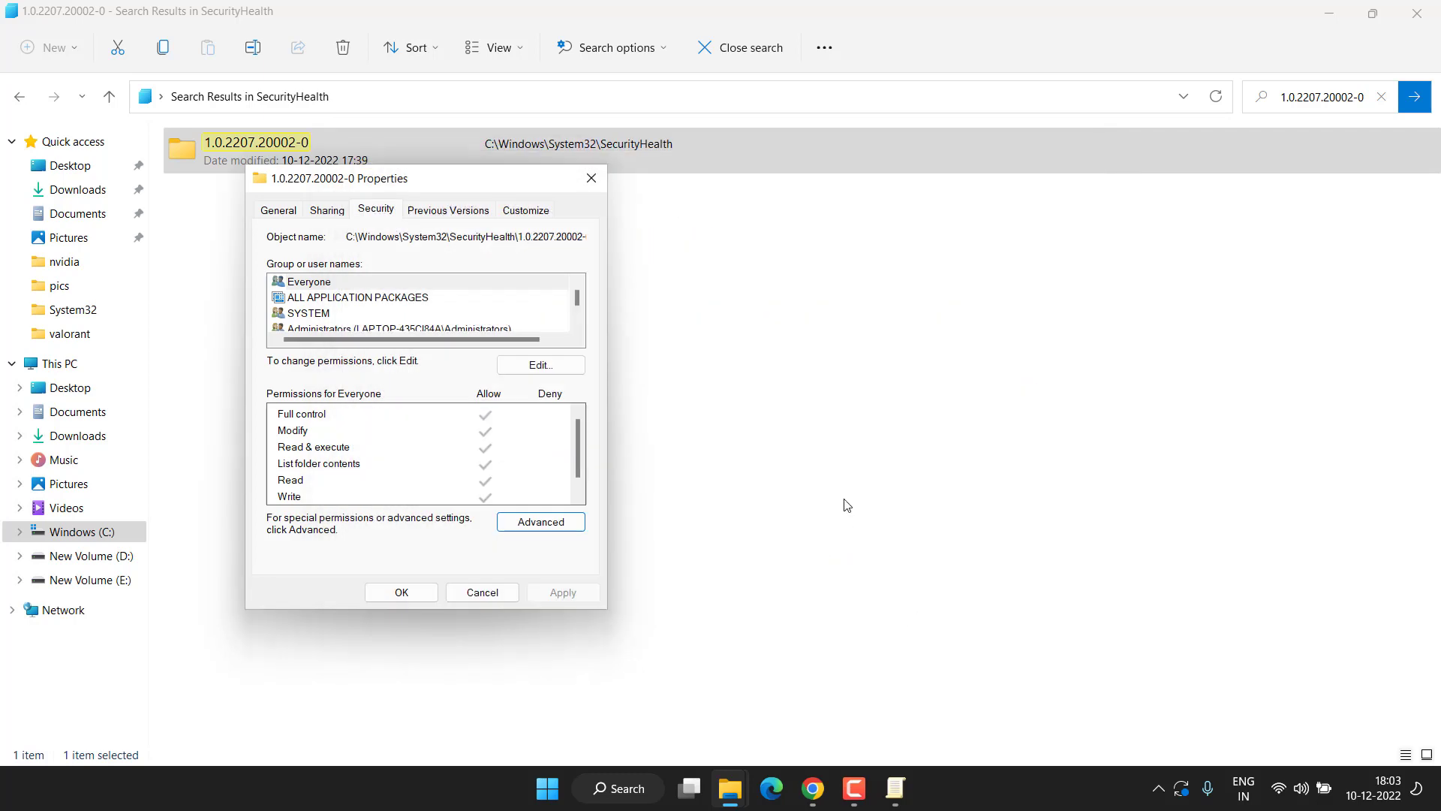
- Close the Properties window and delete the 1.0.2207.20002-0 folder
click(415, 592)
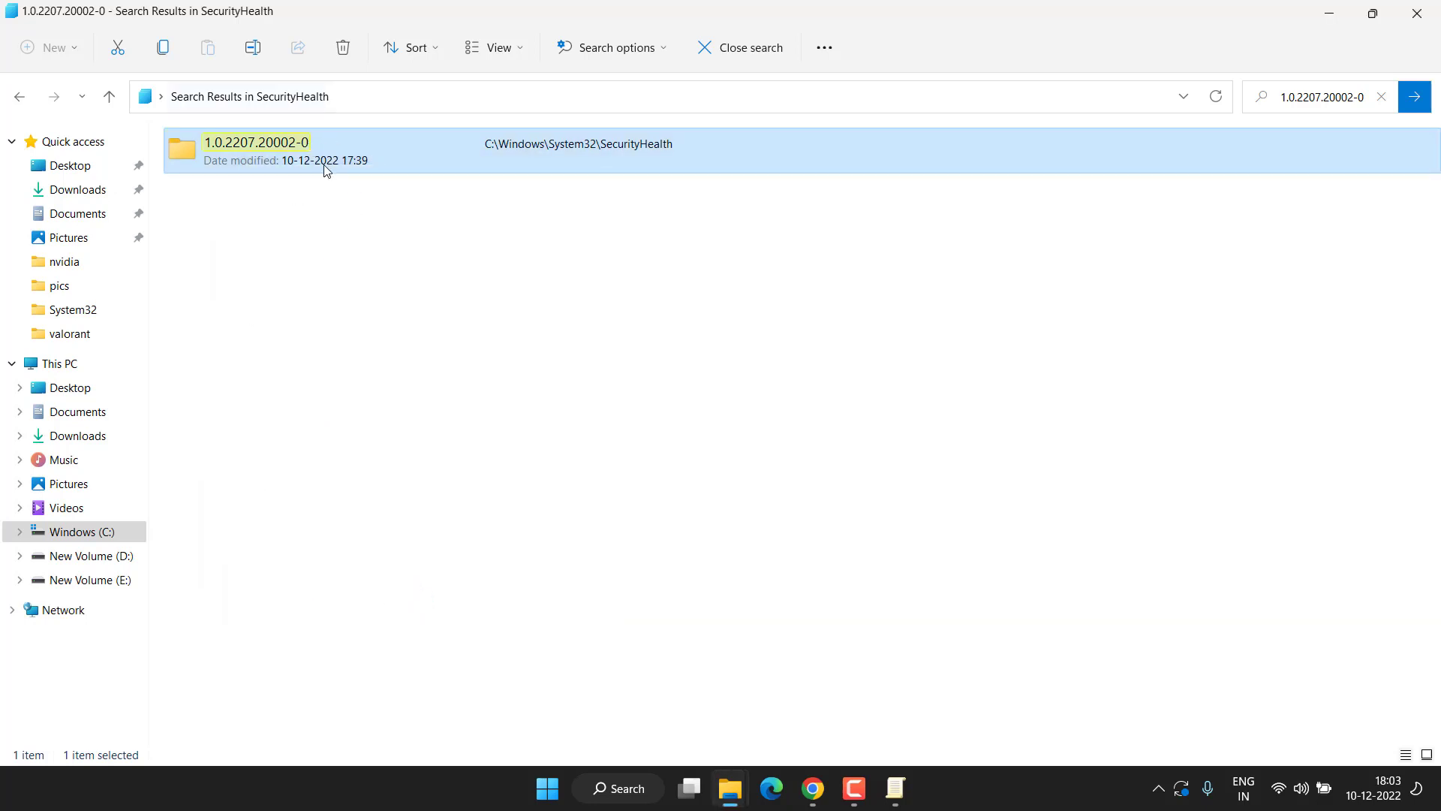
right_click(274, 153)
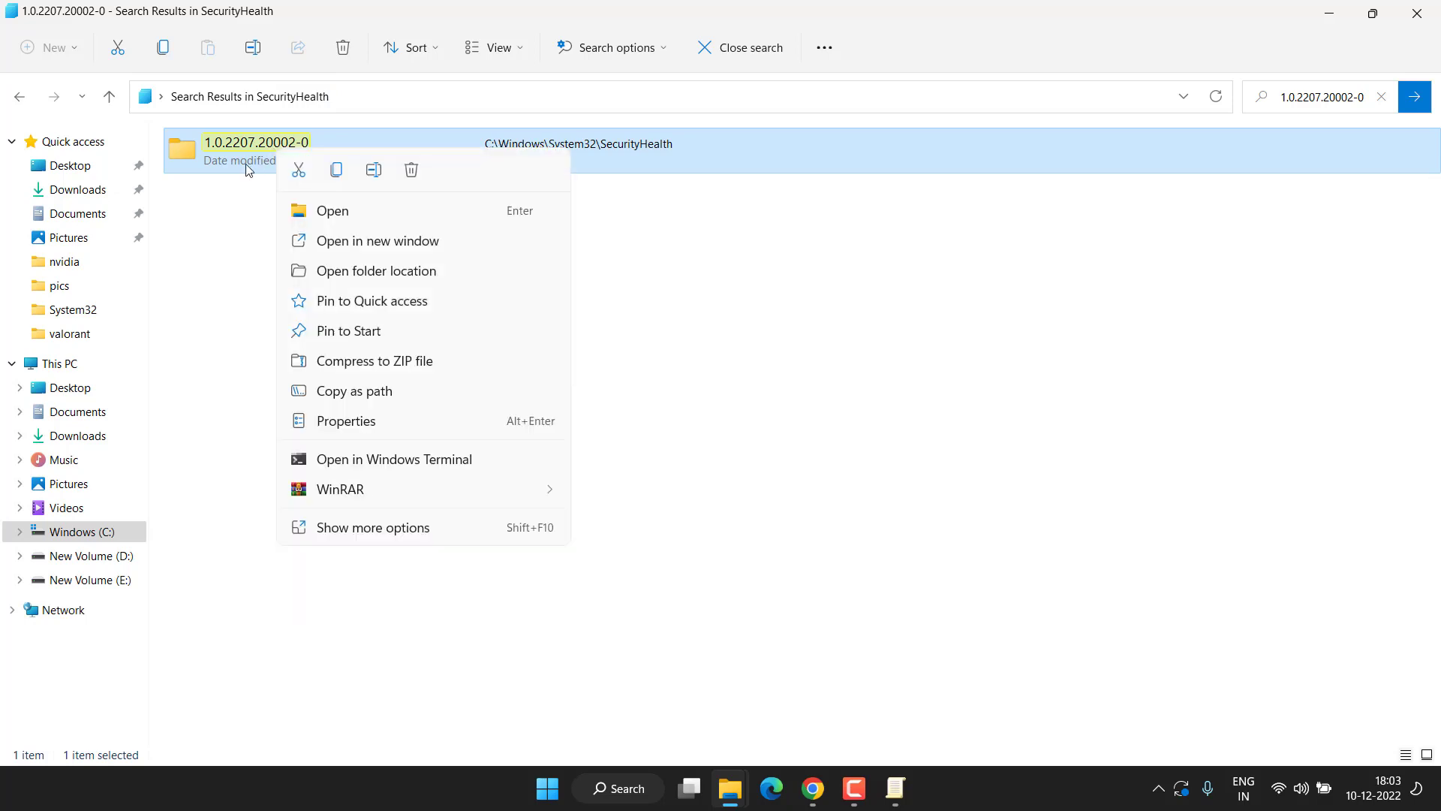
click(413, 171)
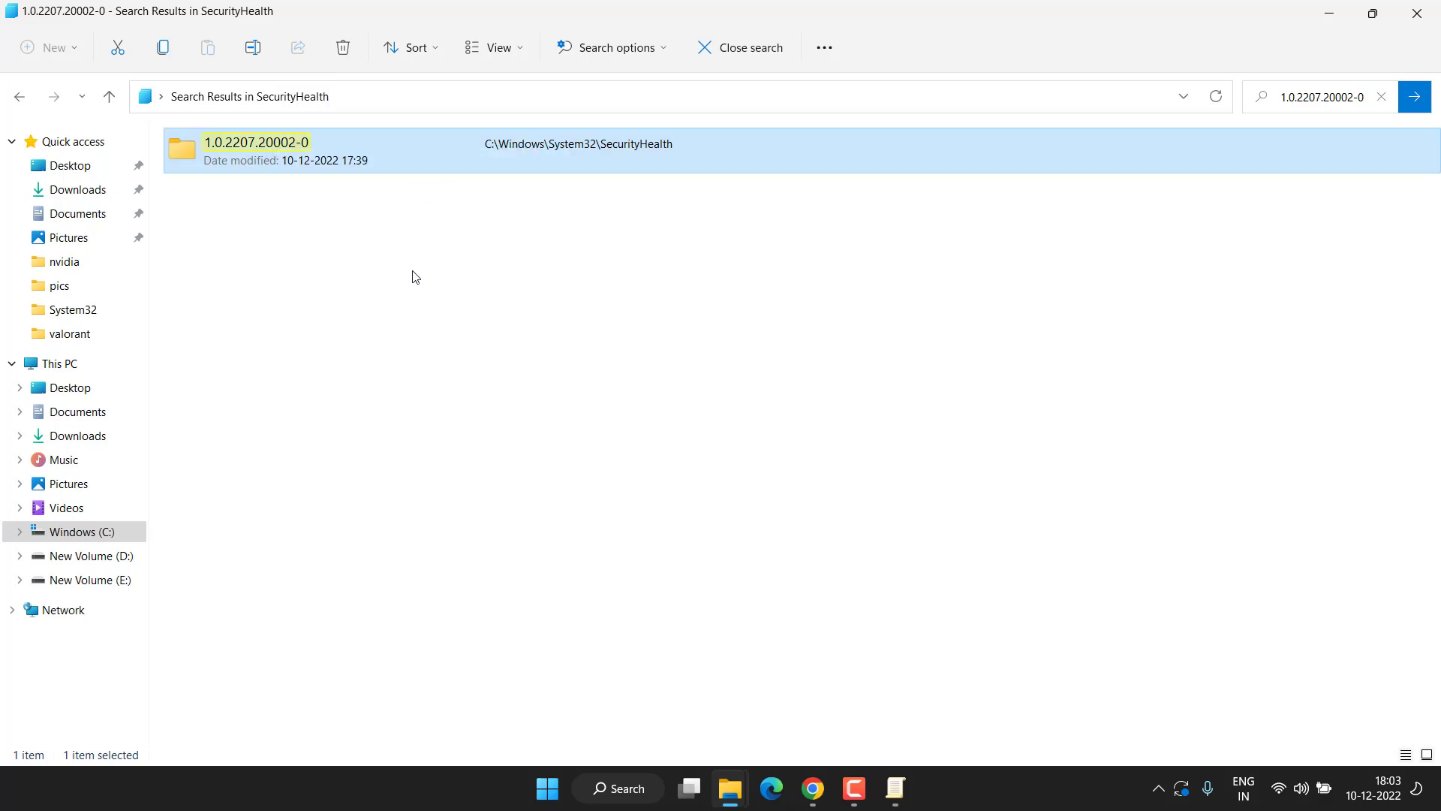
- Refresh the search results to confirm the folder is gone
right_click(472, 302)
click(576, 524)
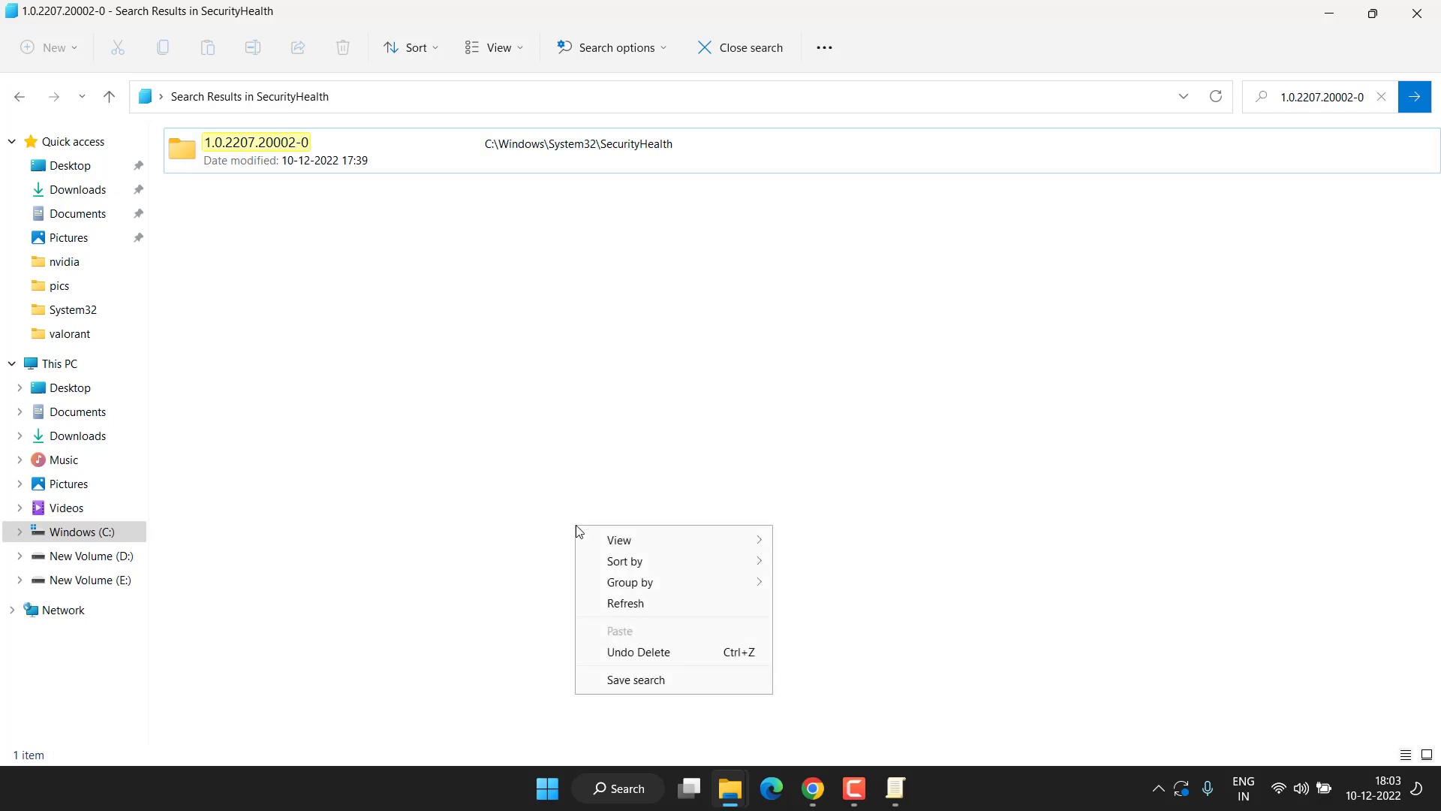
click(617, 600)
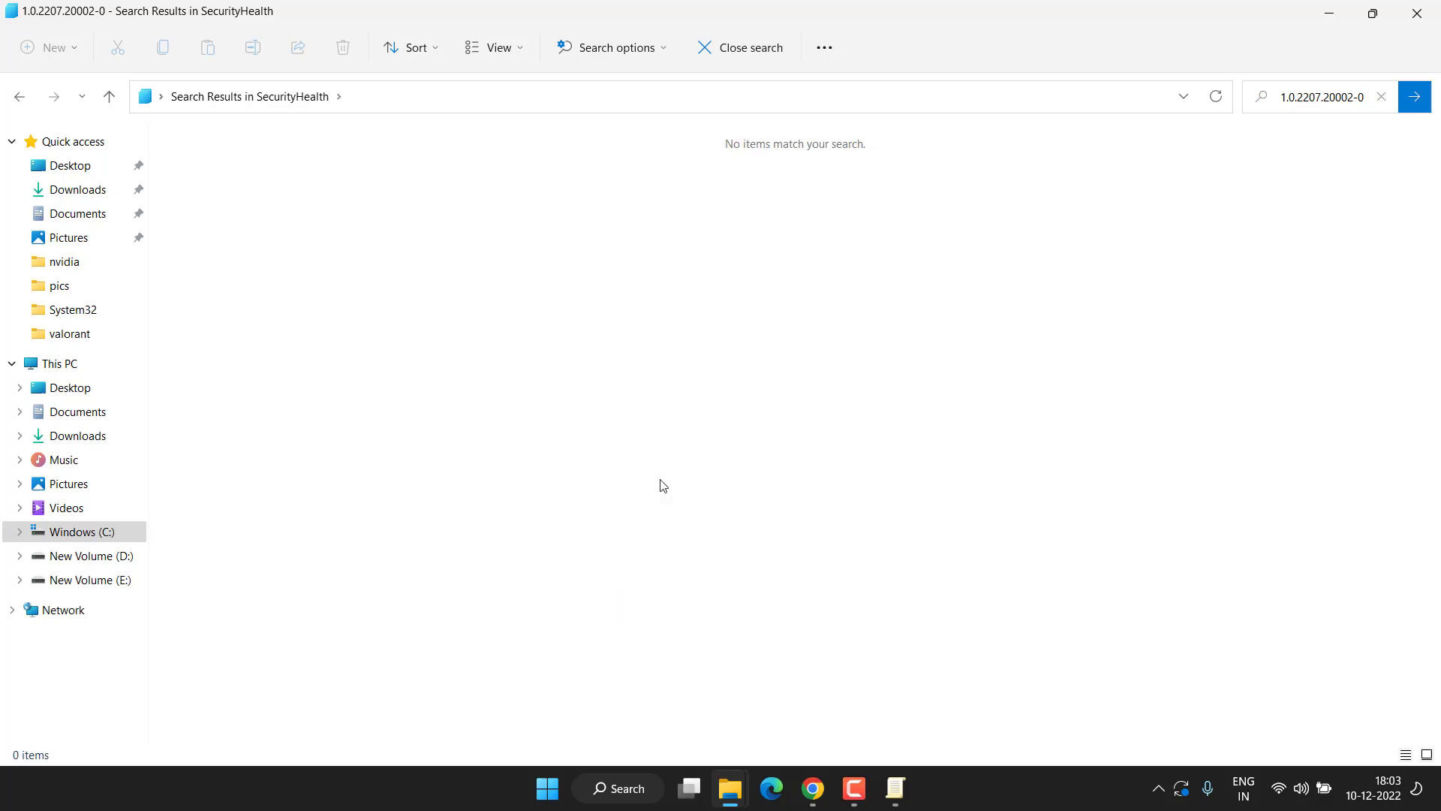